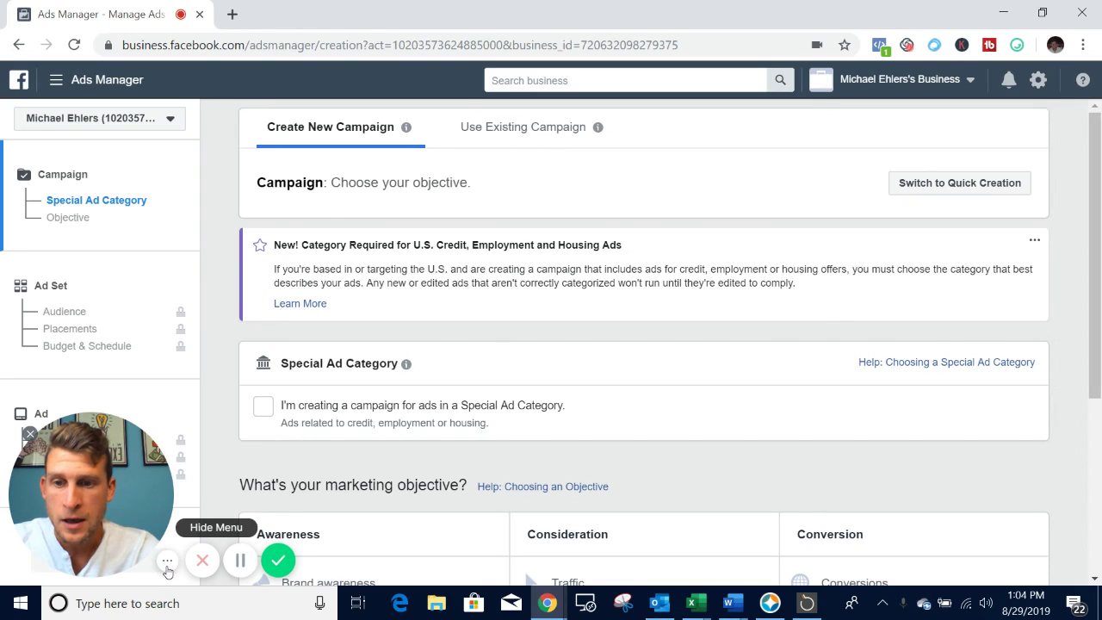
Step: Mark the campaign as a Housing special ad category with the Lead generation objective
left_click(167, 560)
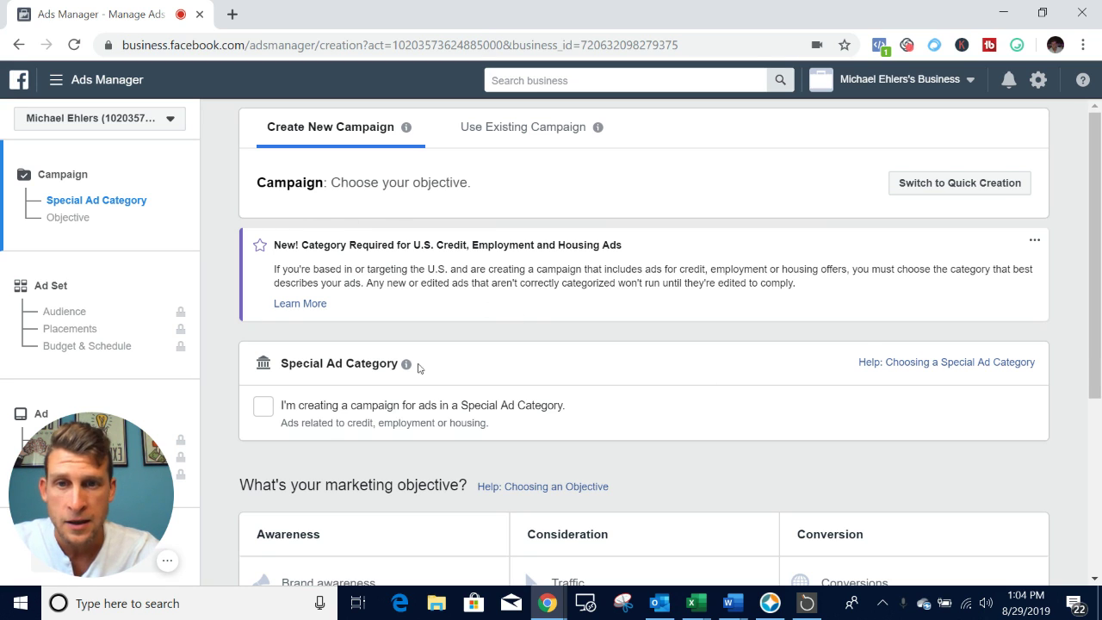
scroll(603, 387, "down", 1)
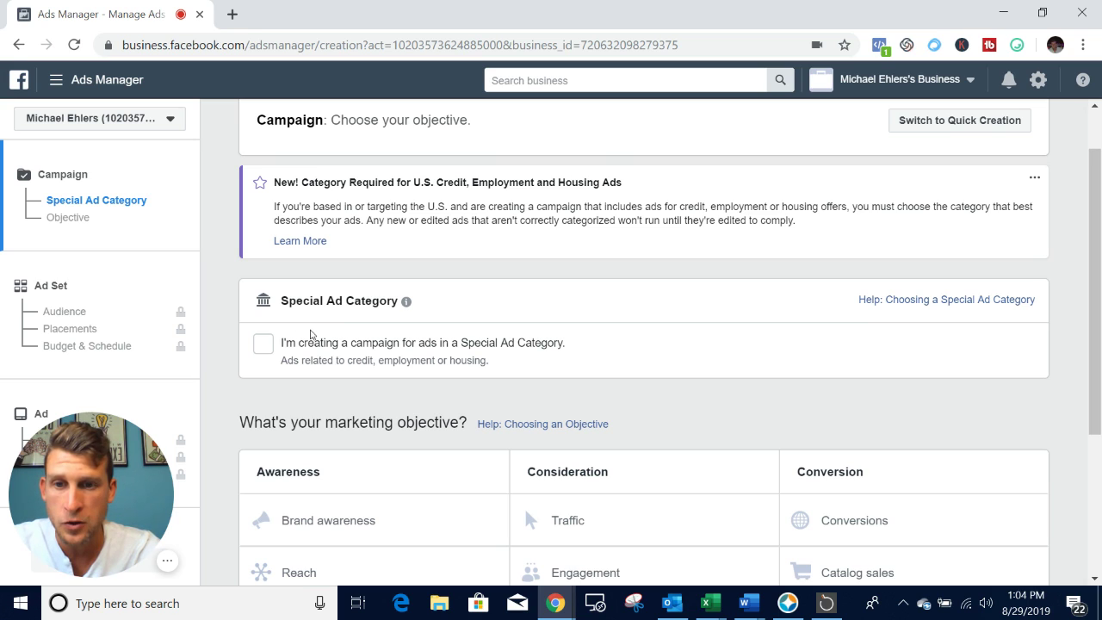
left_click(264, 348)
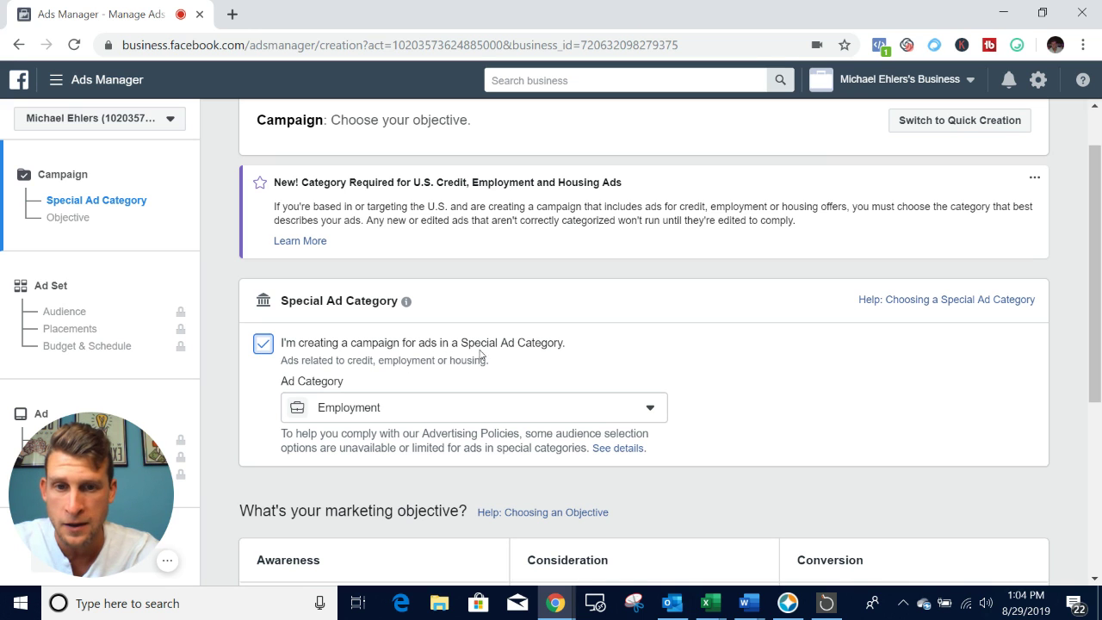
scroll(689, 377, "down", 1)
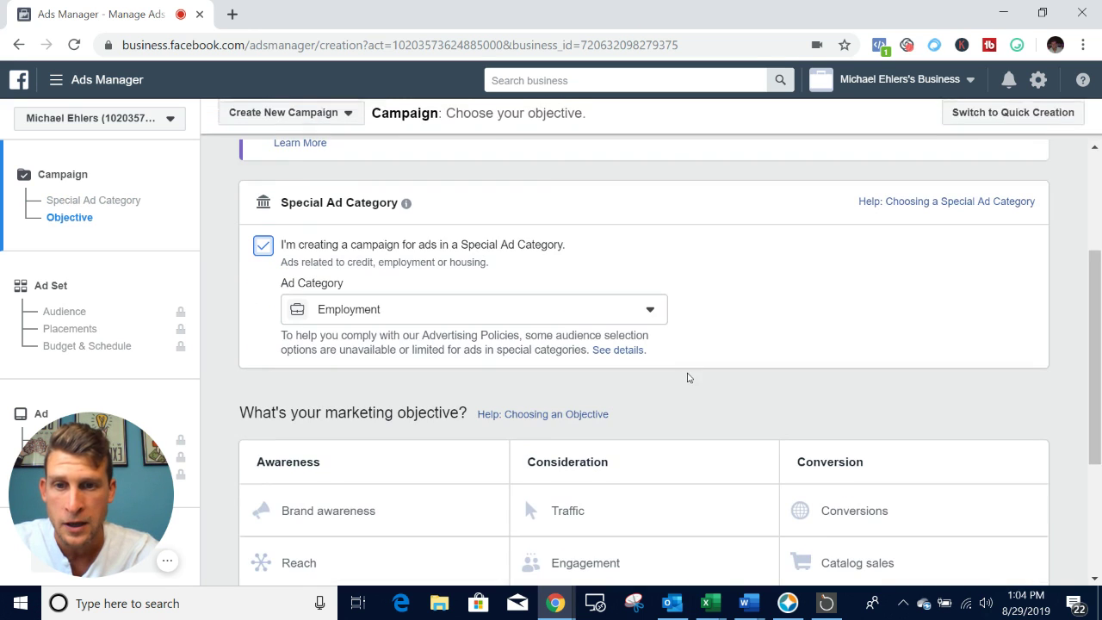
left_click(649, 313)
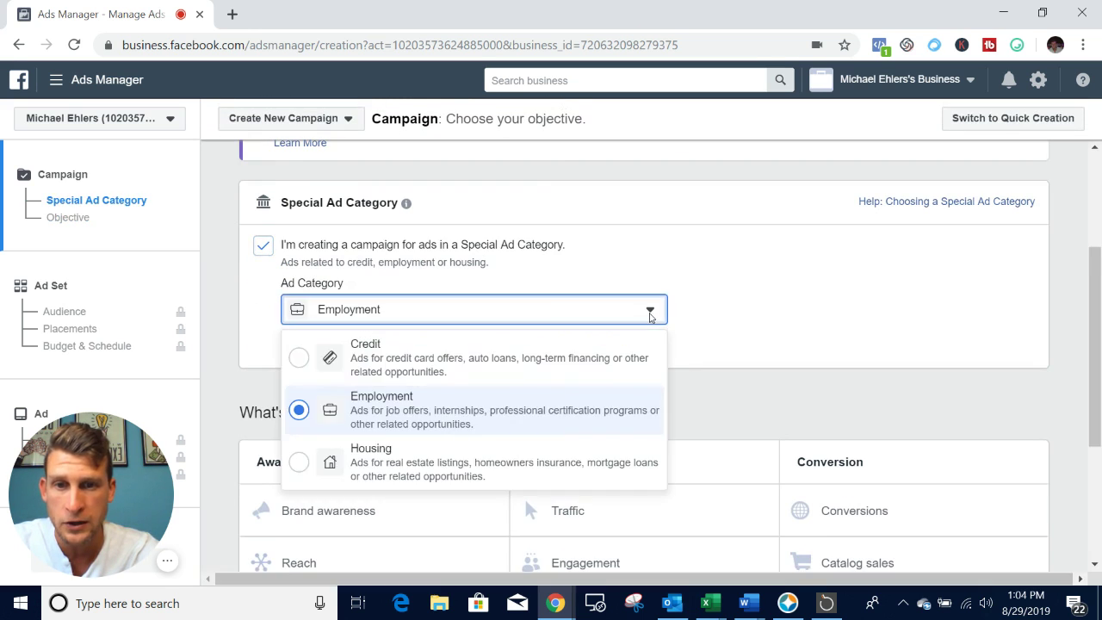
left_click(301, 472)
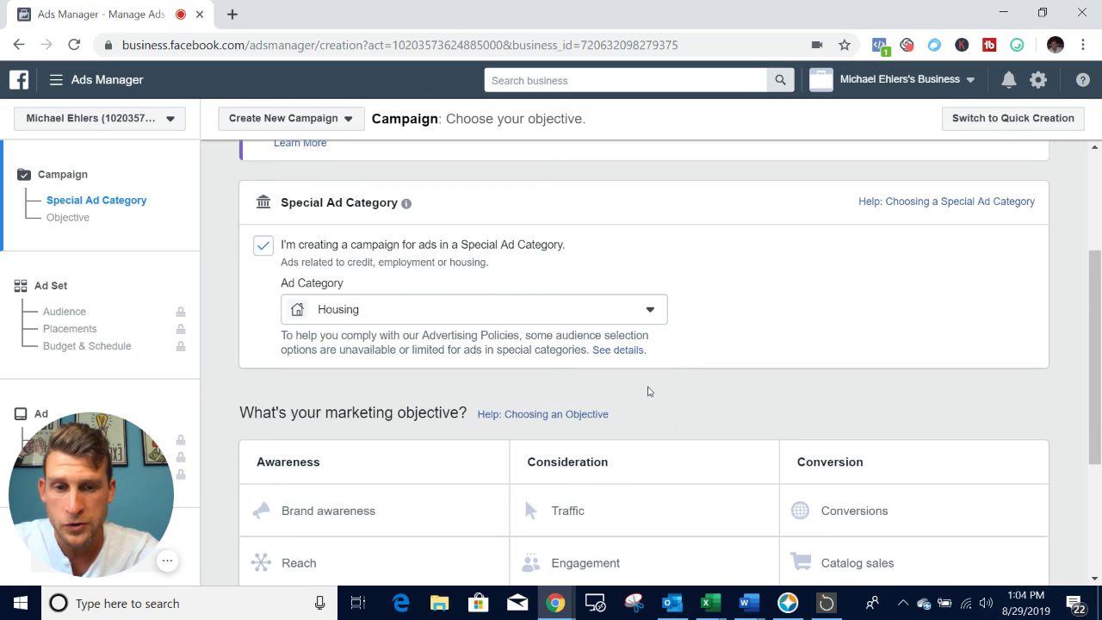
scroll(648, 390, "down", 3)
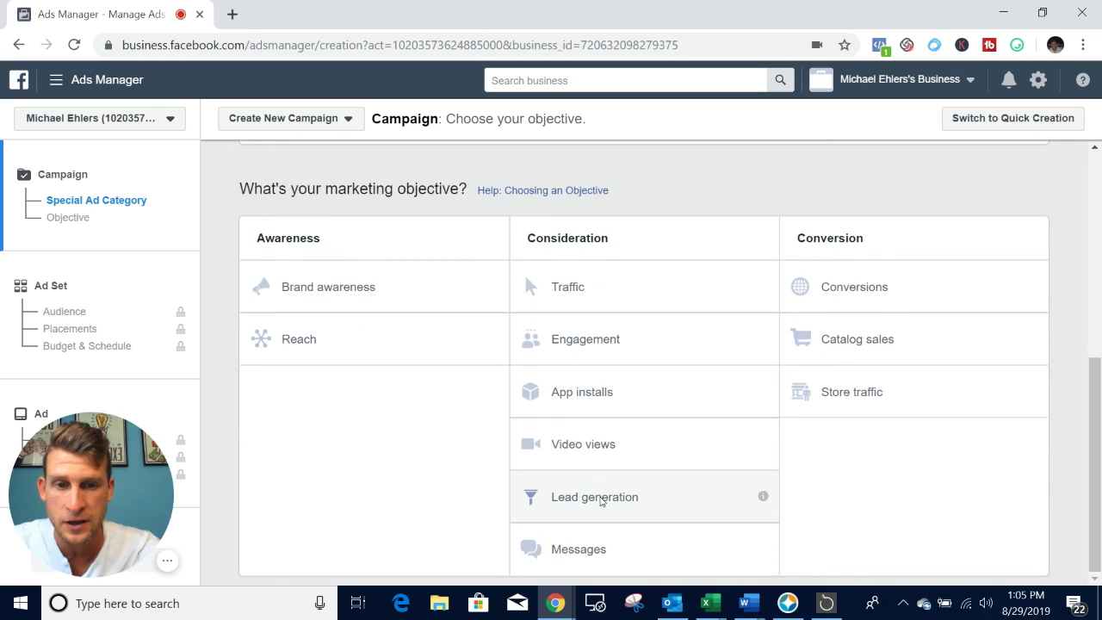
left_click(601, 498)
Step: Rename the campaign 'Buyer Leads' and turn off Campaign Budget Optimization
scroll(602, 502, "up", 2)
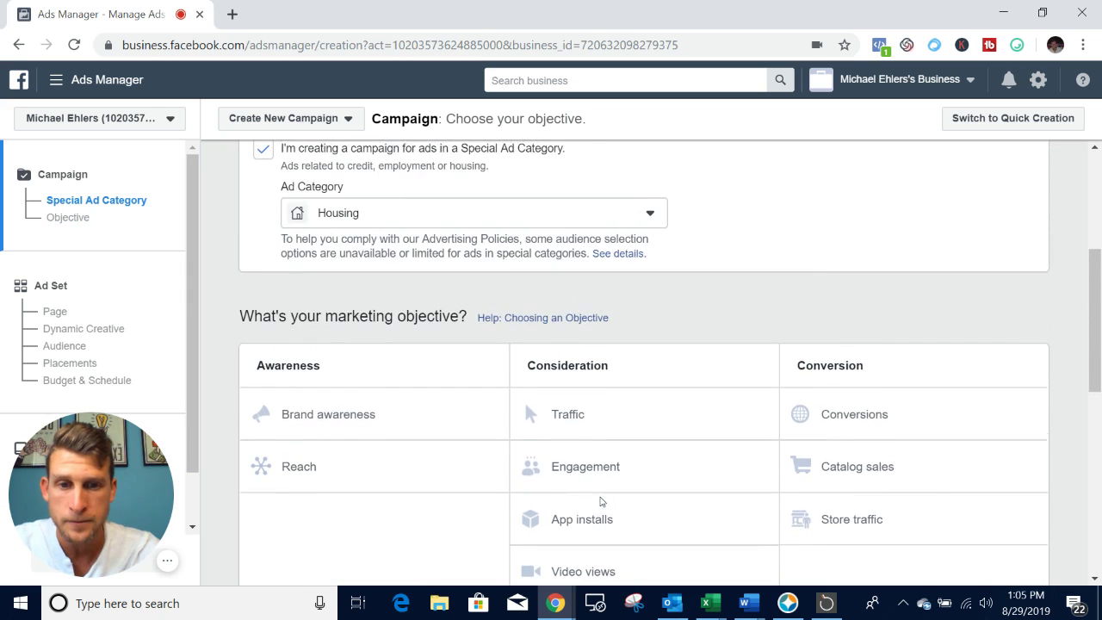
scroll(602, 502, "down", 5)
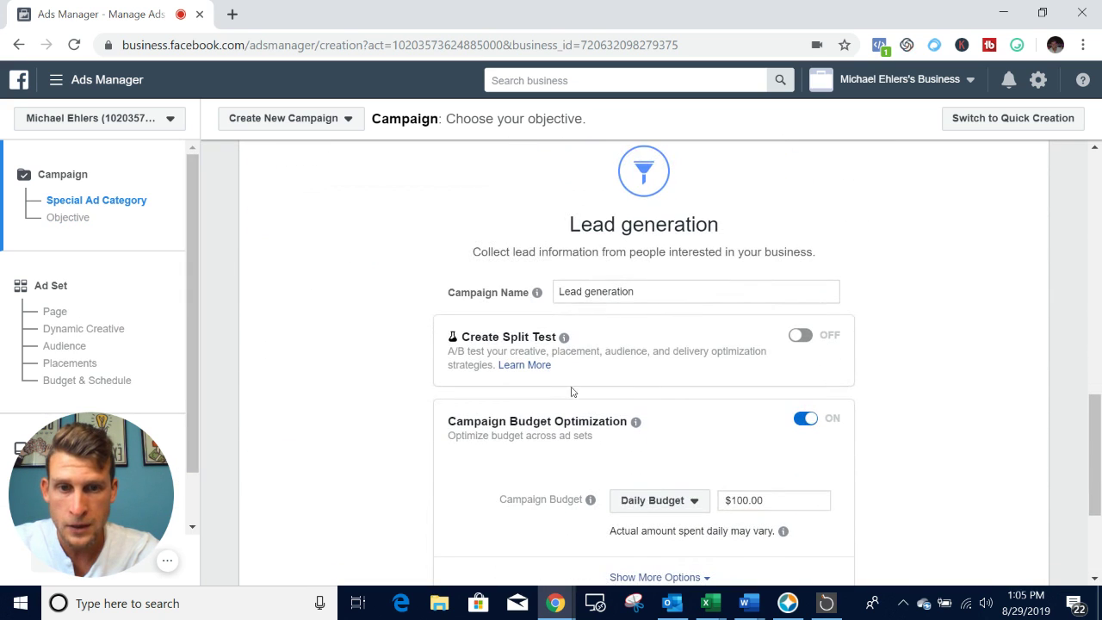
double_click(620, 293)
triple_click(620, 293)
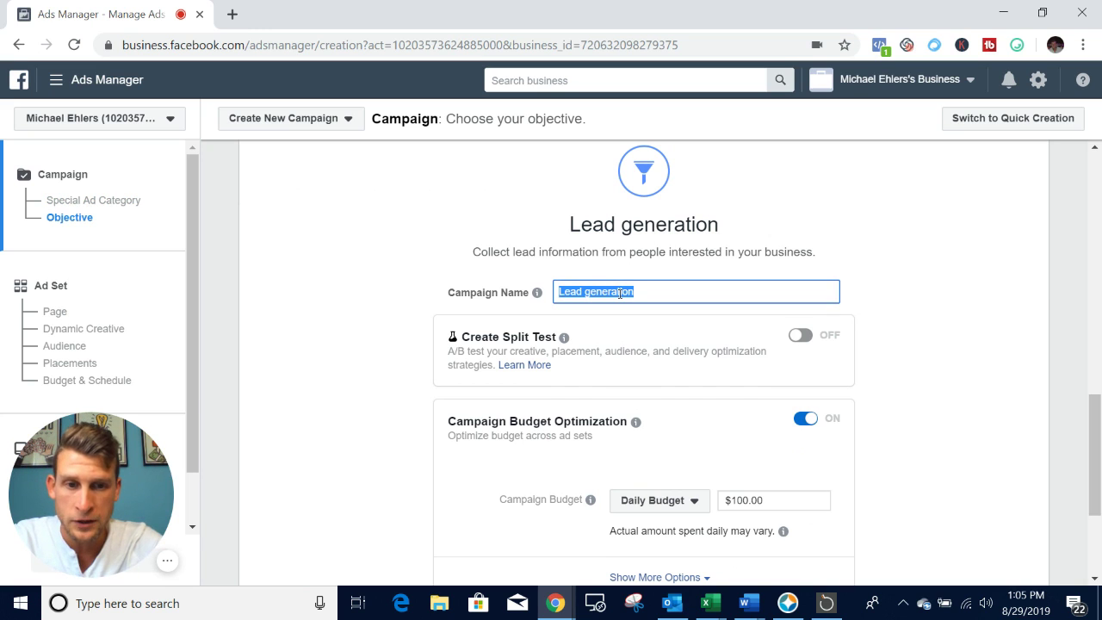
type("Buyer Leads")
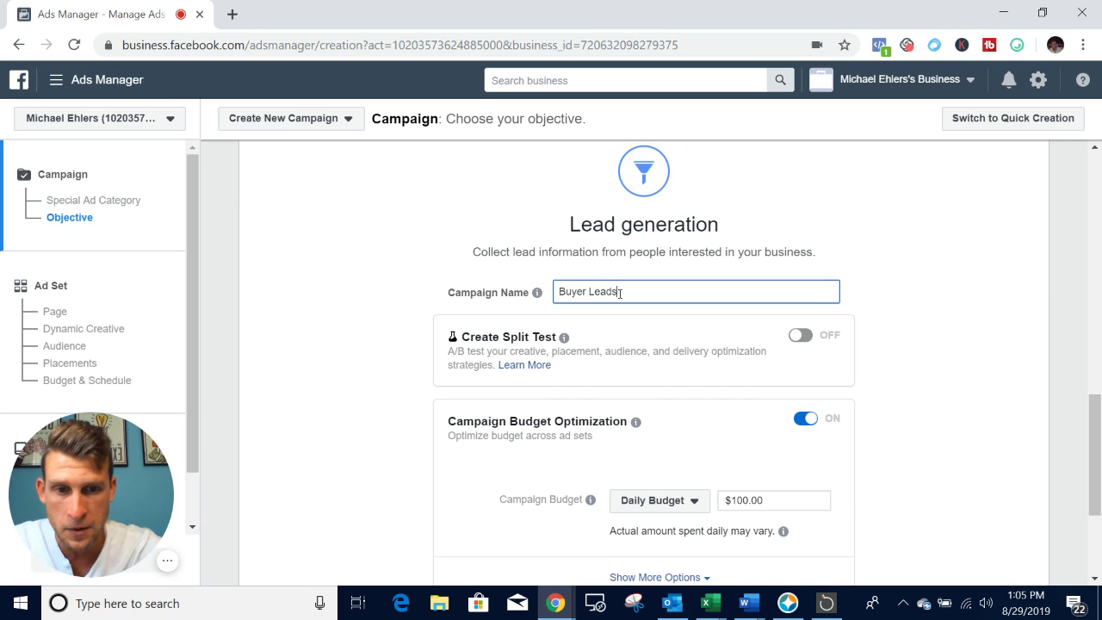
left_click(394, 401)
scroll(384, 415, "down", 2)
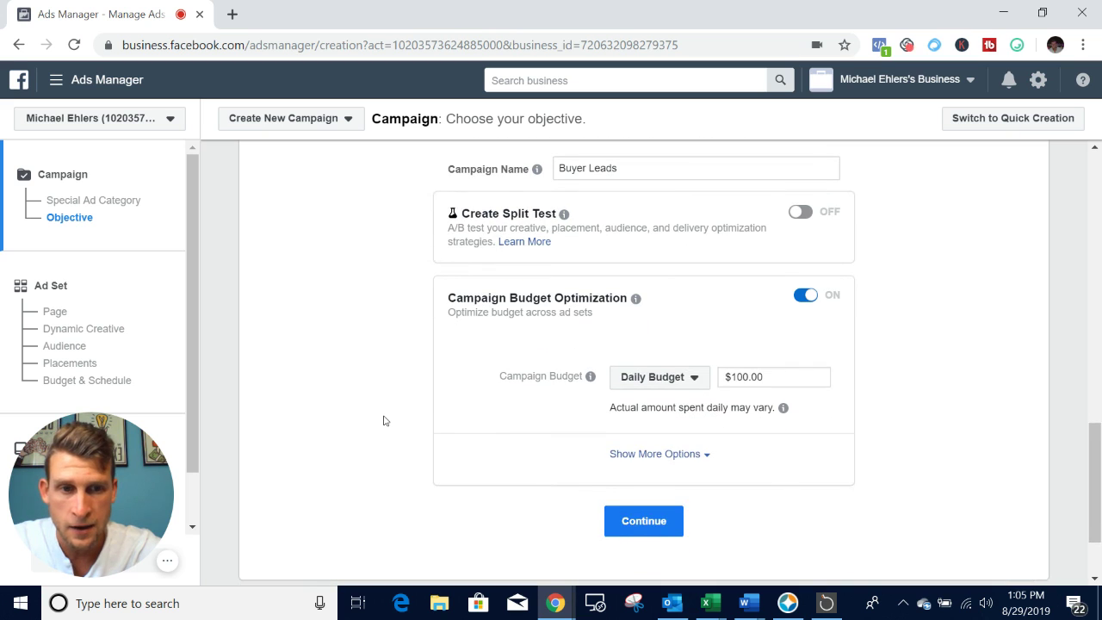
left_click(808, 297)
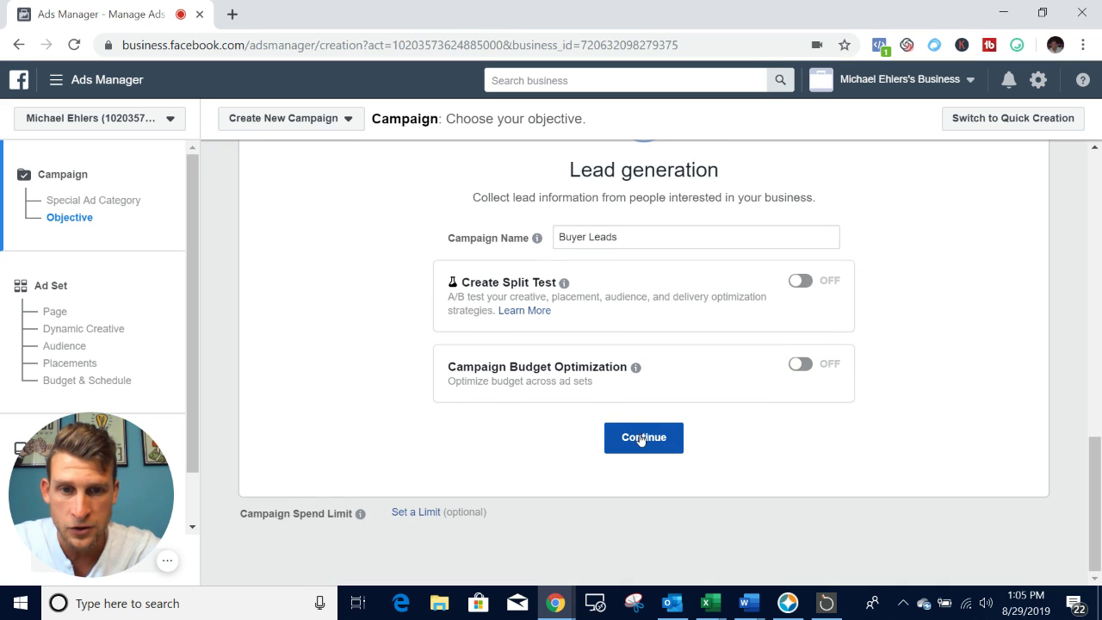
Step: Continue to the ad set and rename it from 'US - 18+' to 'Buyer Leads'
left_click(642, 436)
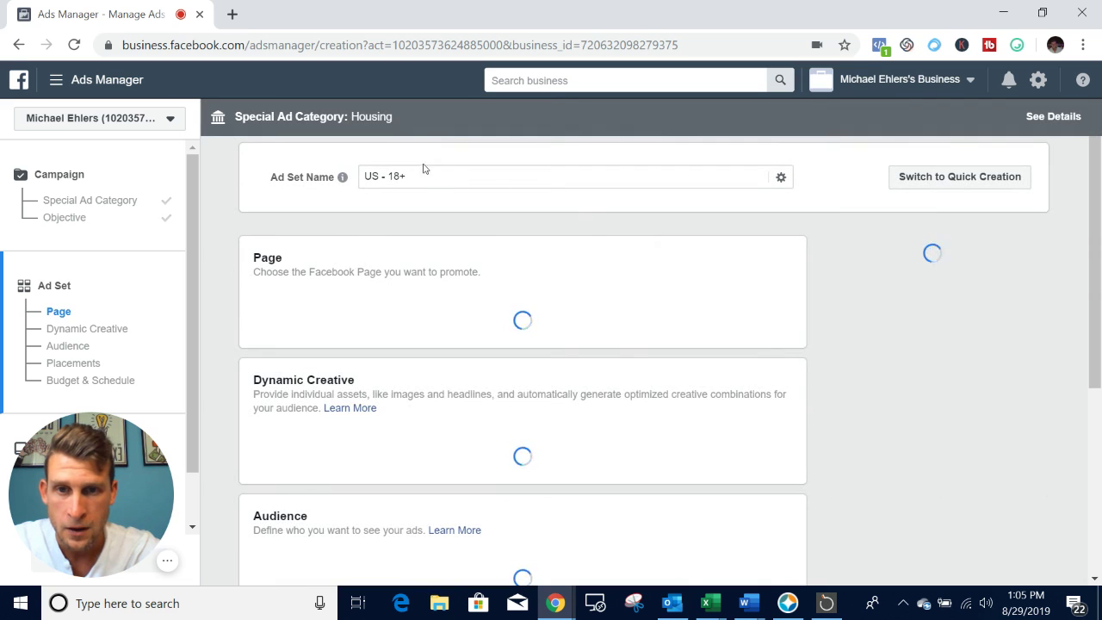
triple_click(412, 177)
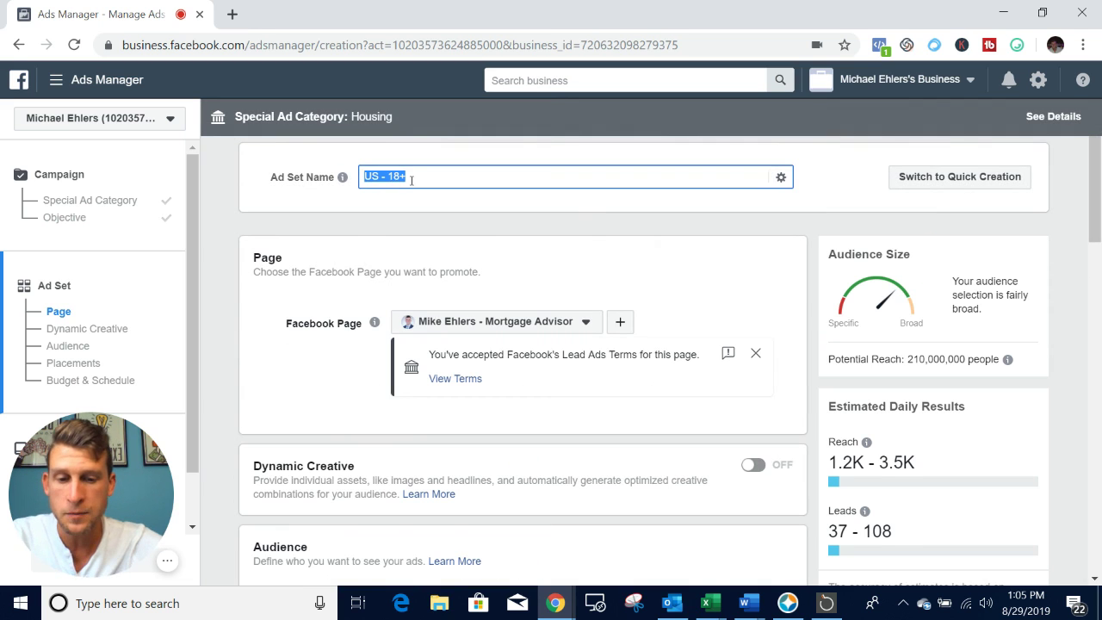
type("Buyer Leads")
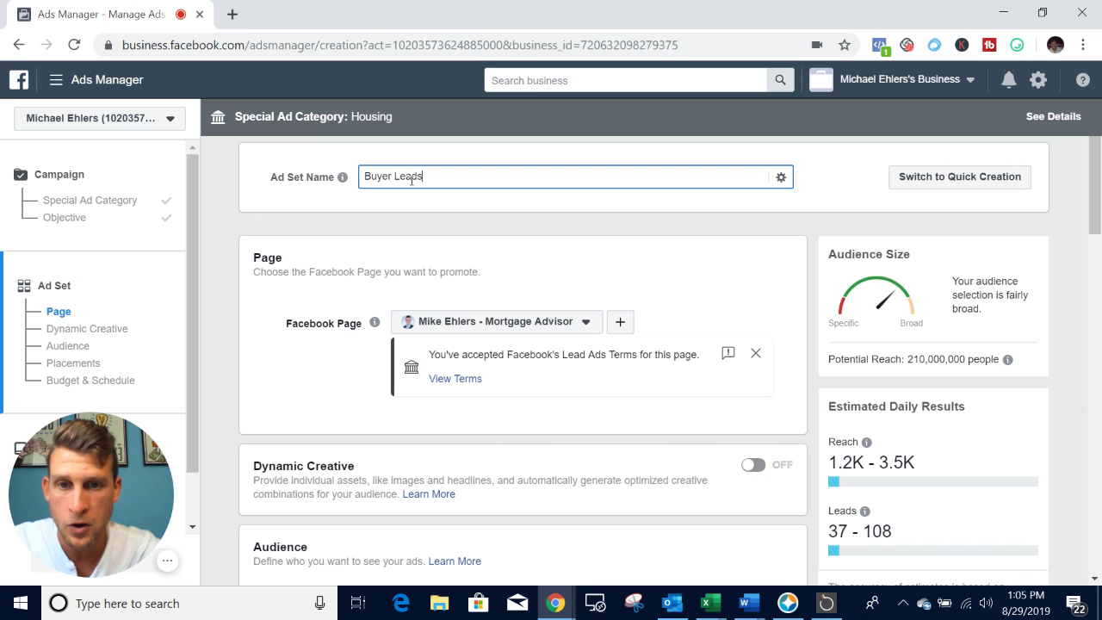
Step: Choose 'Homes for Sale in STL' as the Facebook Page to promote
scroll(339, 371, "down", 1)
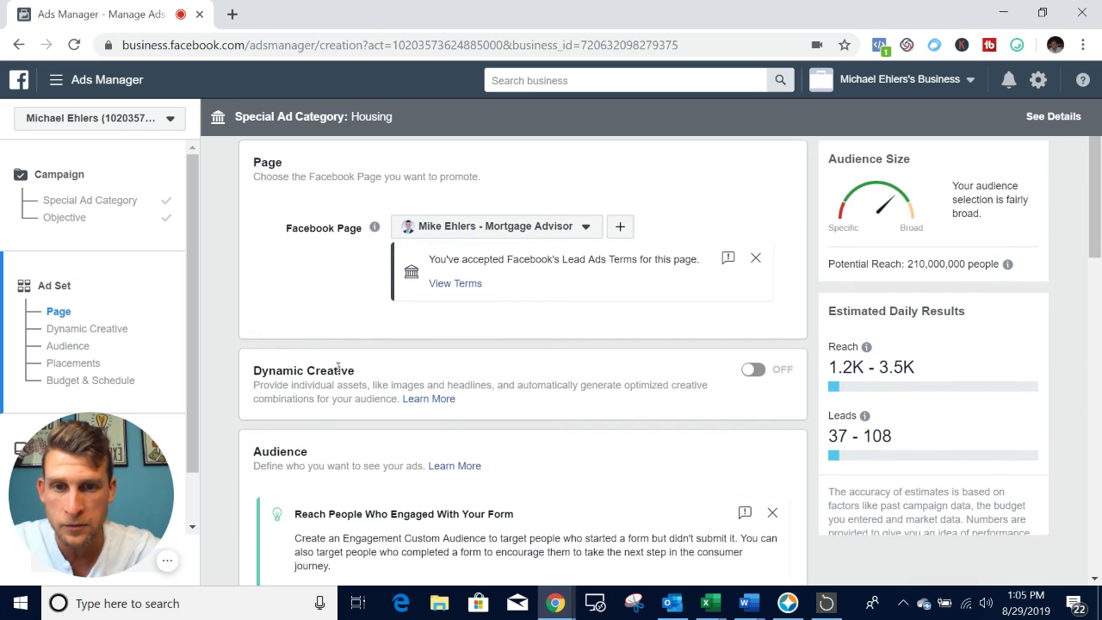
left_click(565, 231)
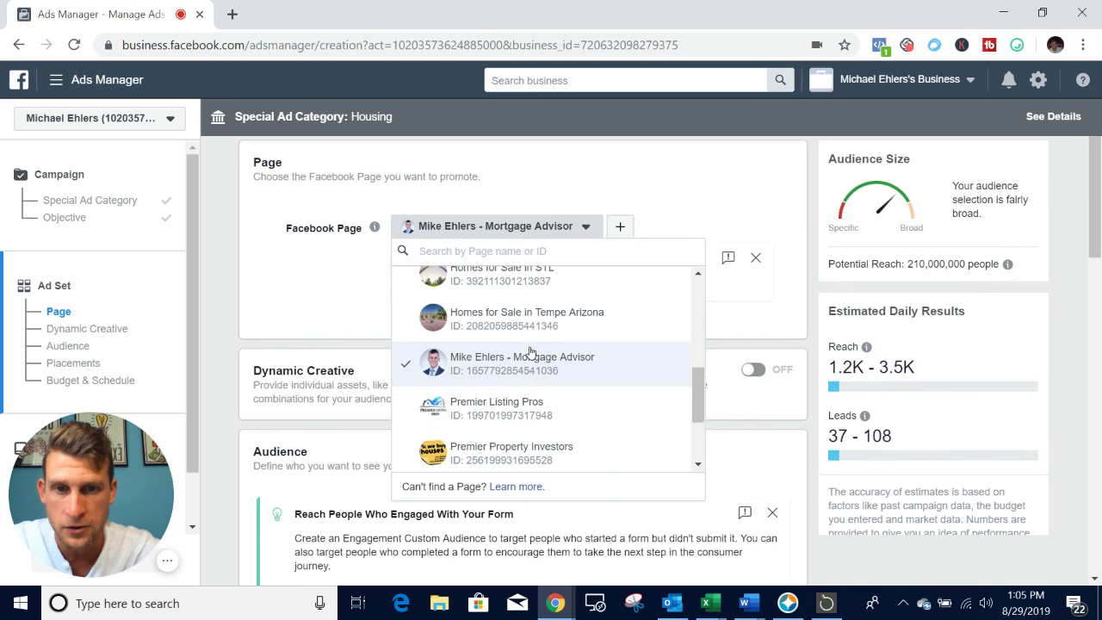
scroll(531, 351, "up", 1)
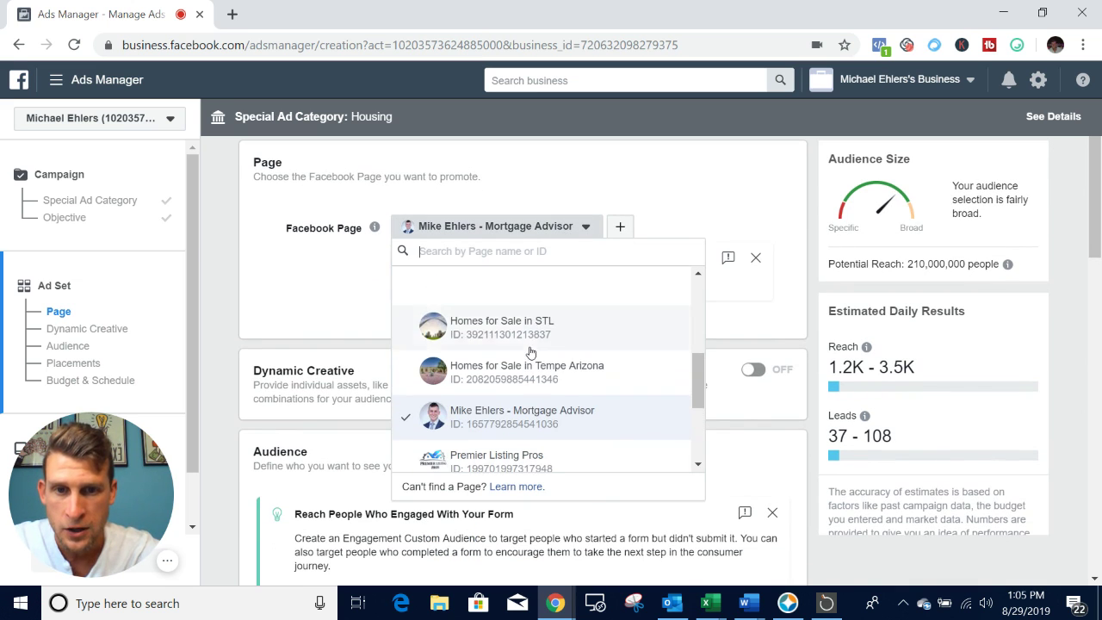
left_click(483, 332)
scroll(291, 293, "down", 1)
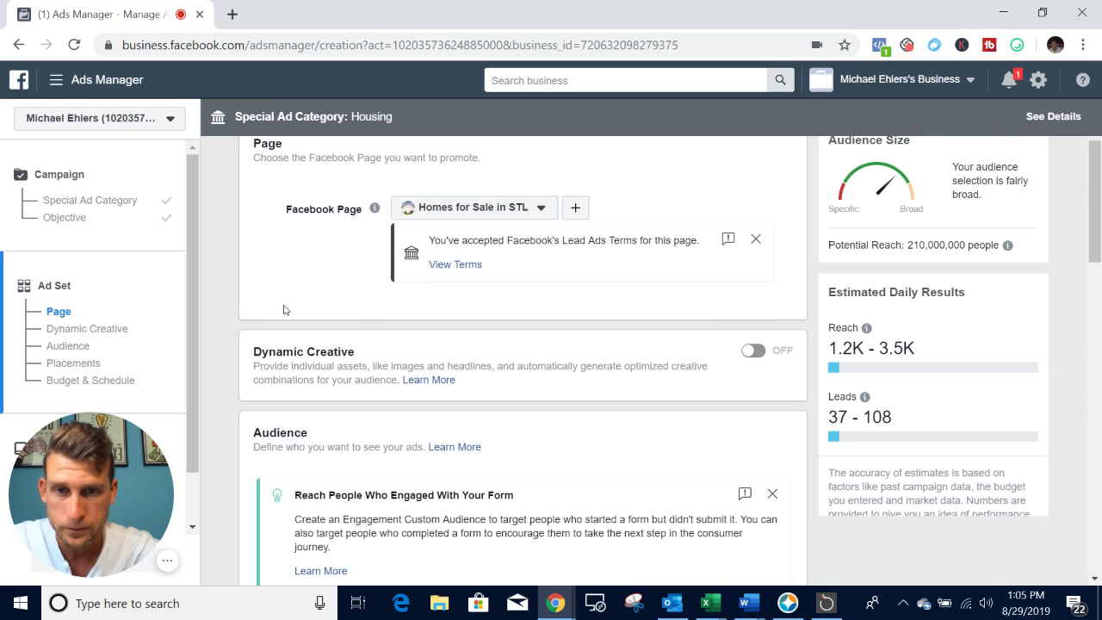
Step: Replace United States with St. Louis, Missouri as the audience location
scroll(288, 303, "down", 2)
scroll(286, 311, "down", 2)
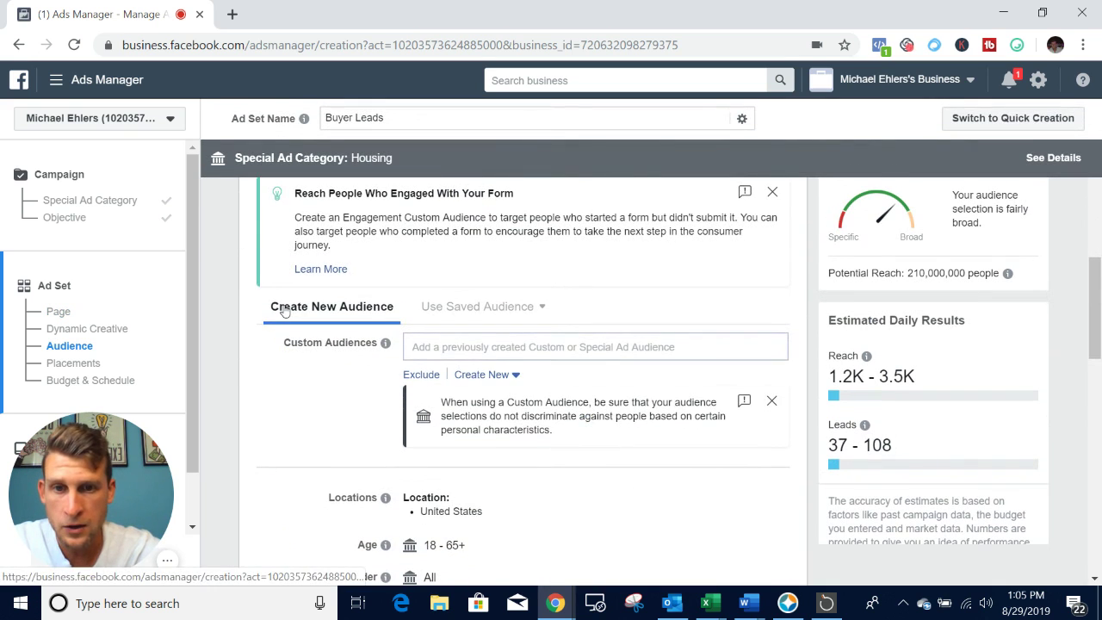
scroll(306, 415, "down", 1)
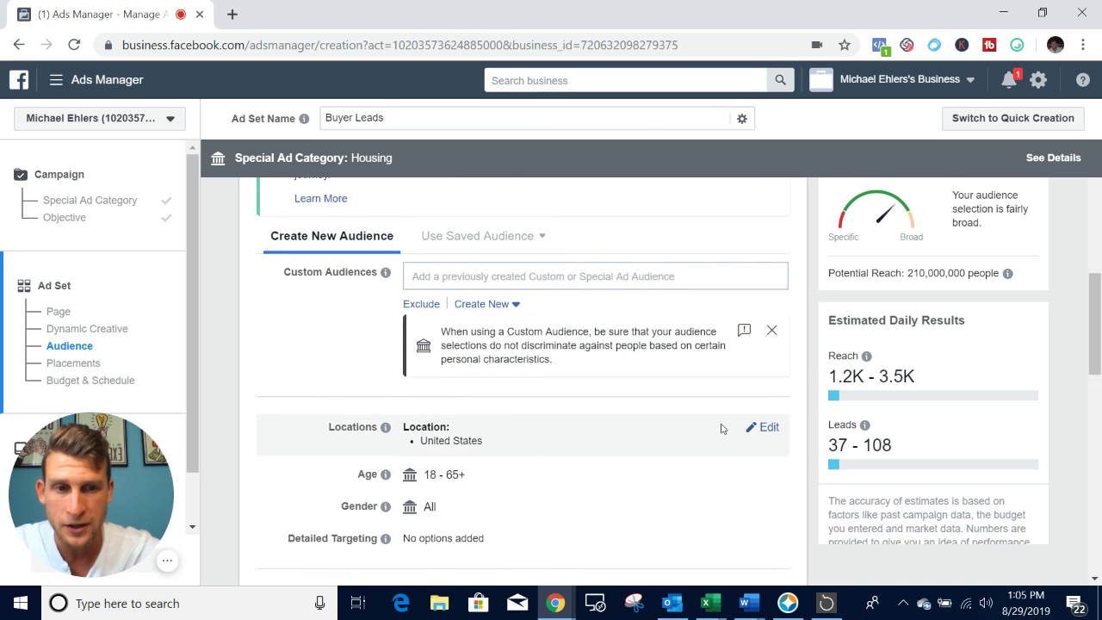
left_click(766, 427)
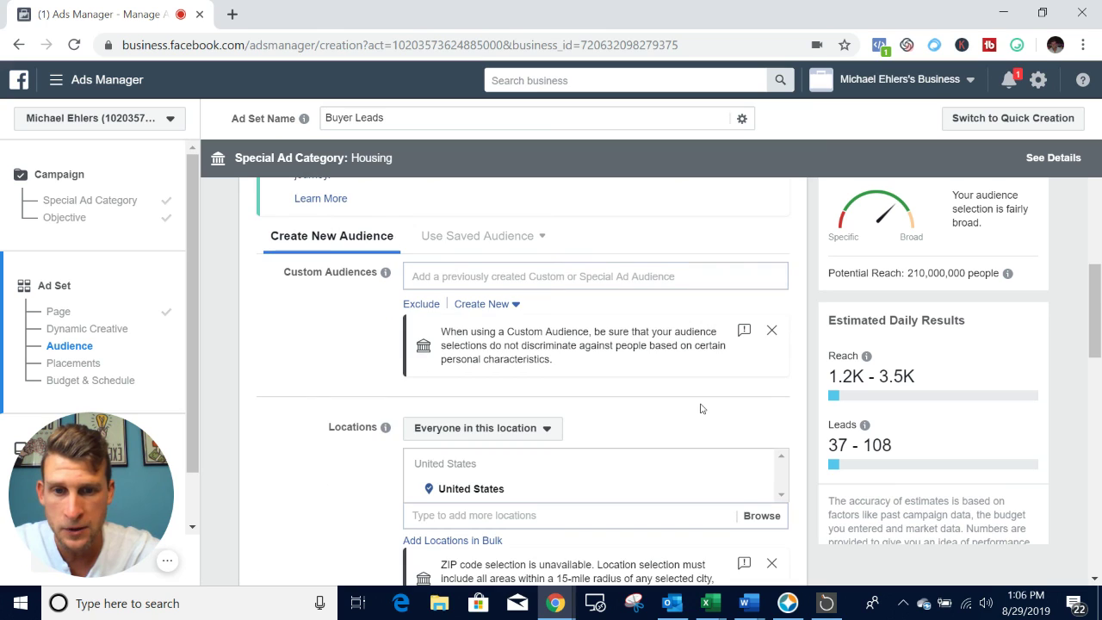
scroll(701, 409, "down", 2)
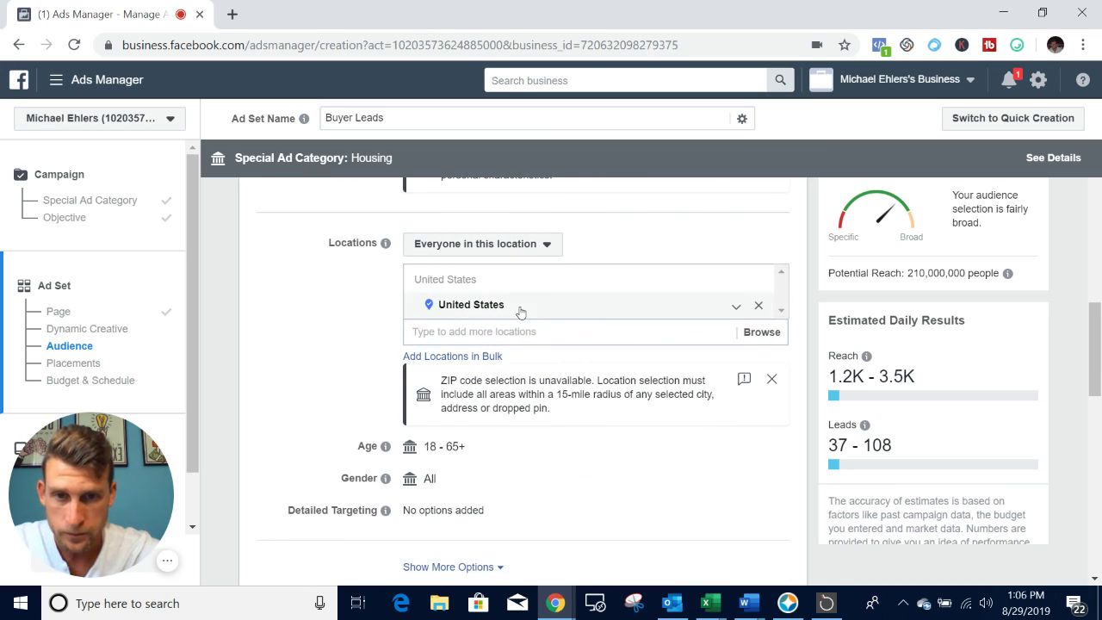
left_click(758, 307)
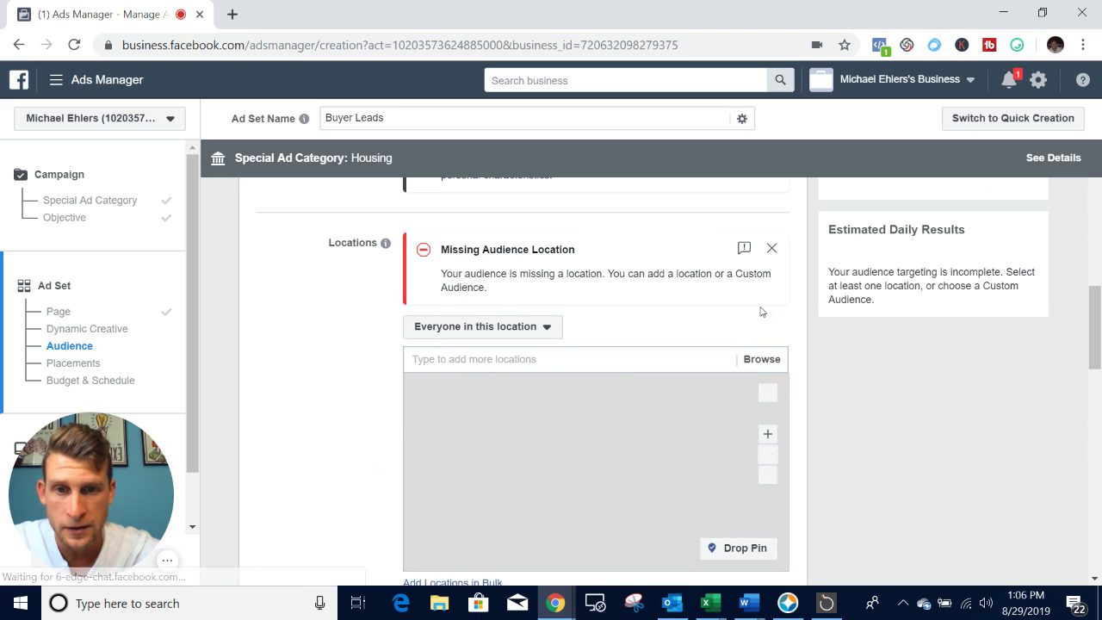
left_click(462, 358)
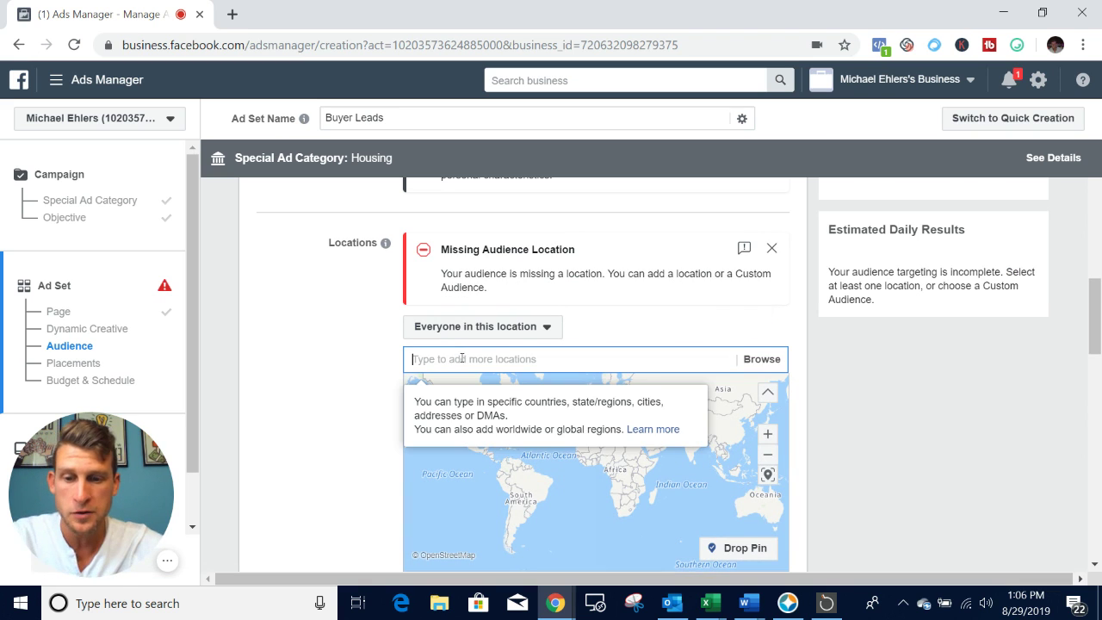
type("saint louis")
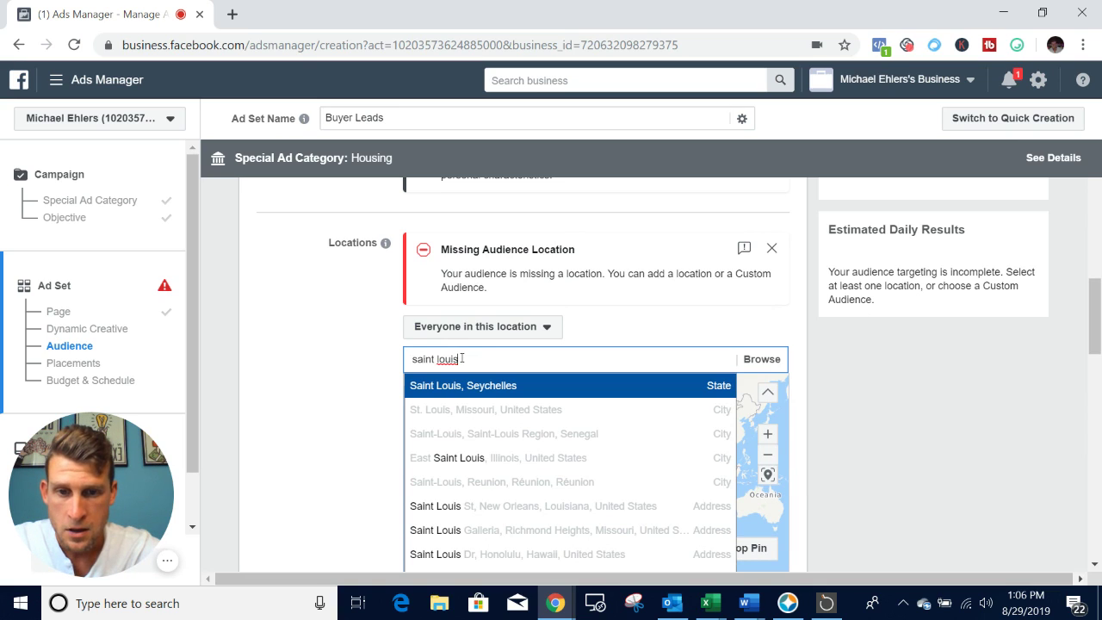
type(" missouri")
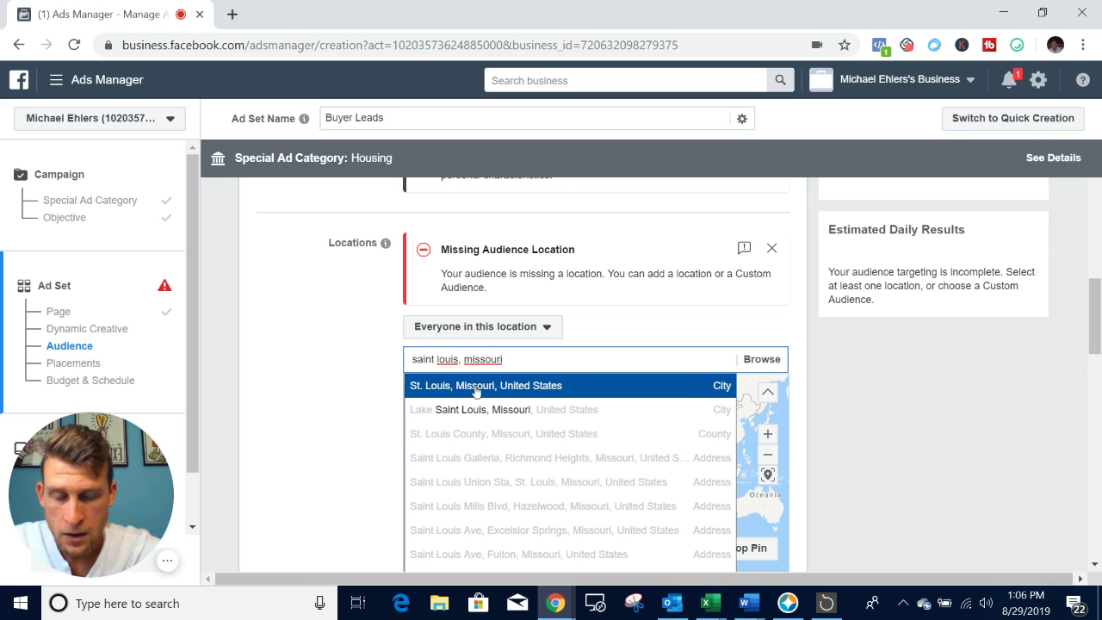
left_click(476, 392)
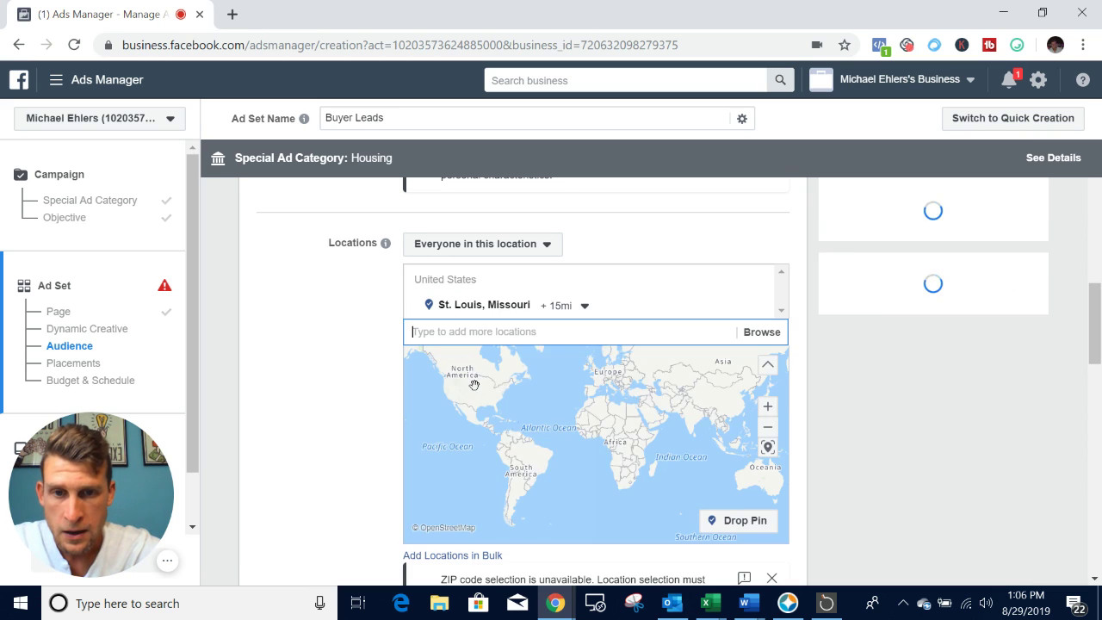
Step: Target people who live in St. Louis, keeping the +15 mi radius
left_click(468, 249)
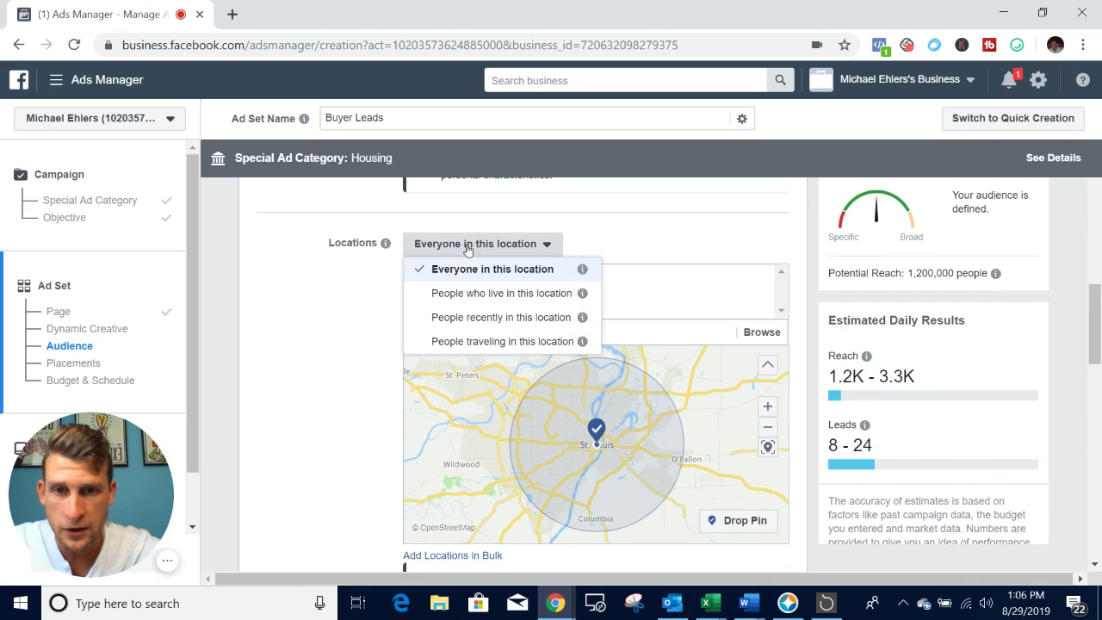
left_click(485, 294)
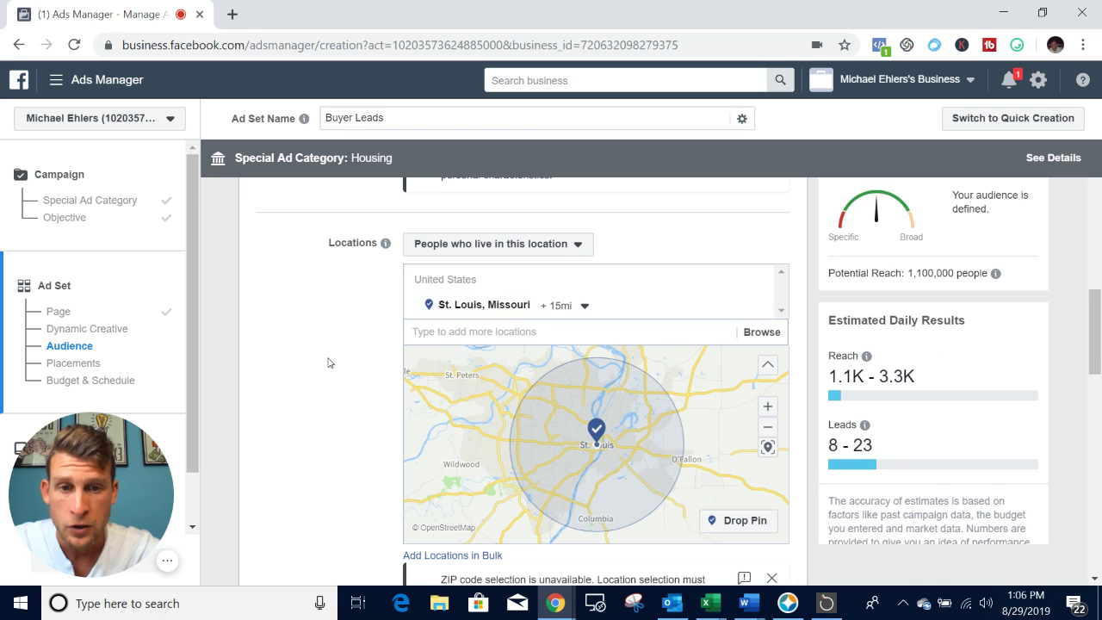
scroll(328, 363, "down", 1)
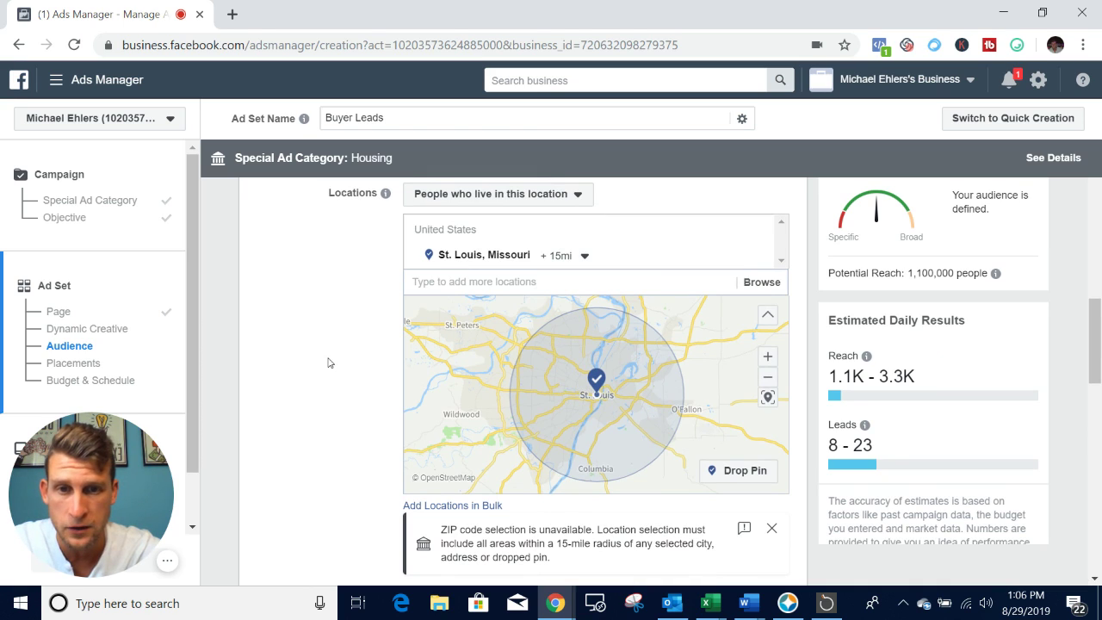
left_click(586, 255)
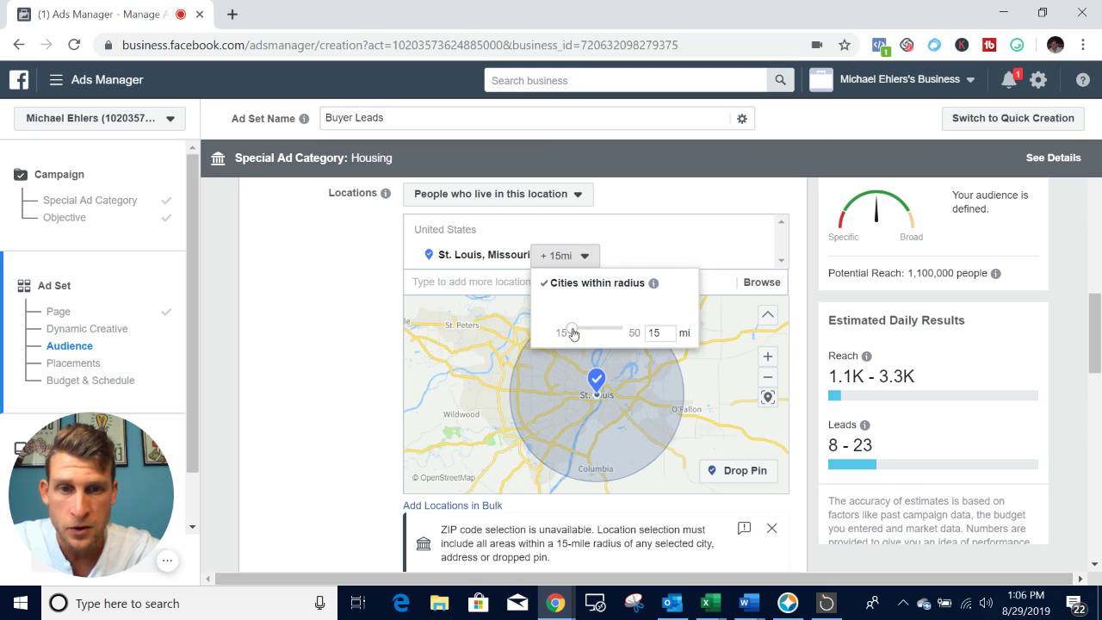
mouse_move(573, 330)
left_mouse_down()
mouse_move(609, 336)
mouse_move(561, 333)
left_mouse_up()
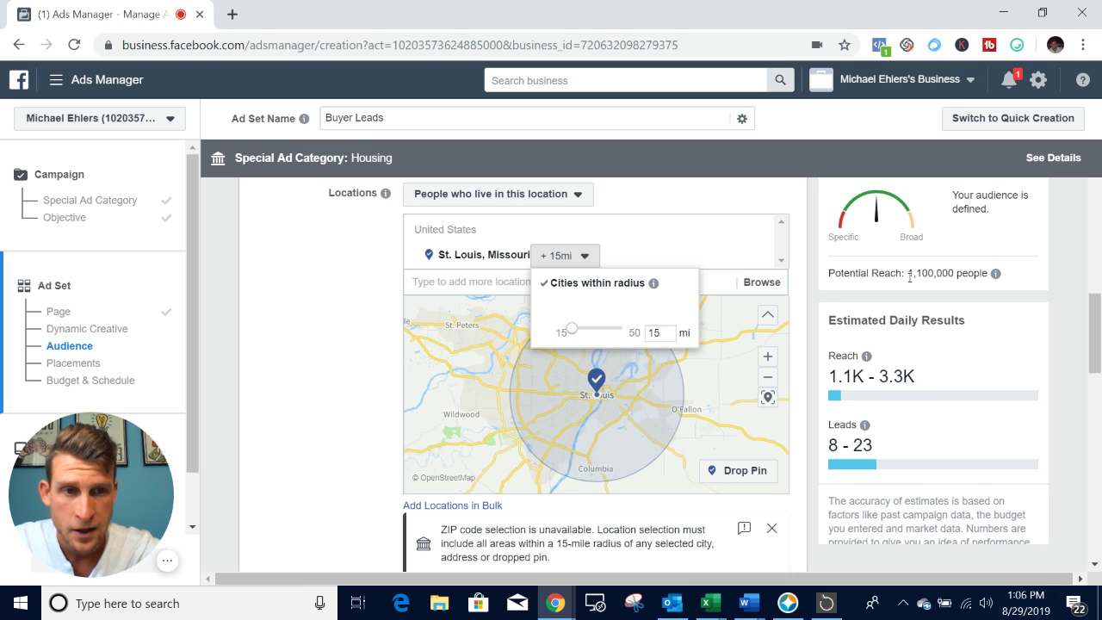
left_click(812, 314)
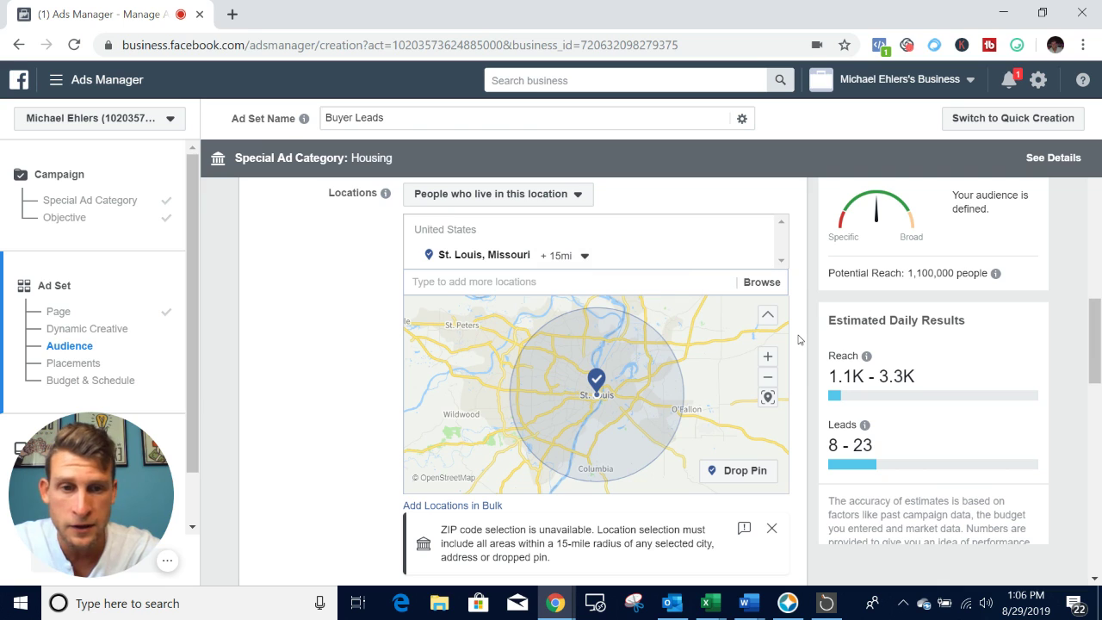
Step: Switch the ad set from automatic to manual placements
scroll(798, 339, "down", 3)
scroll(798, 339, "down", 5)
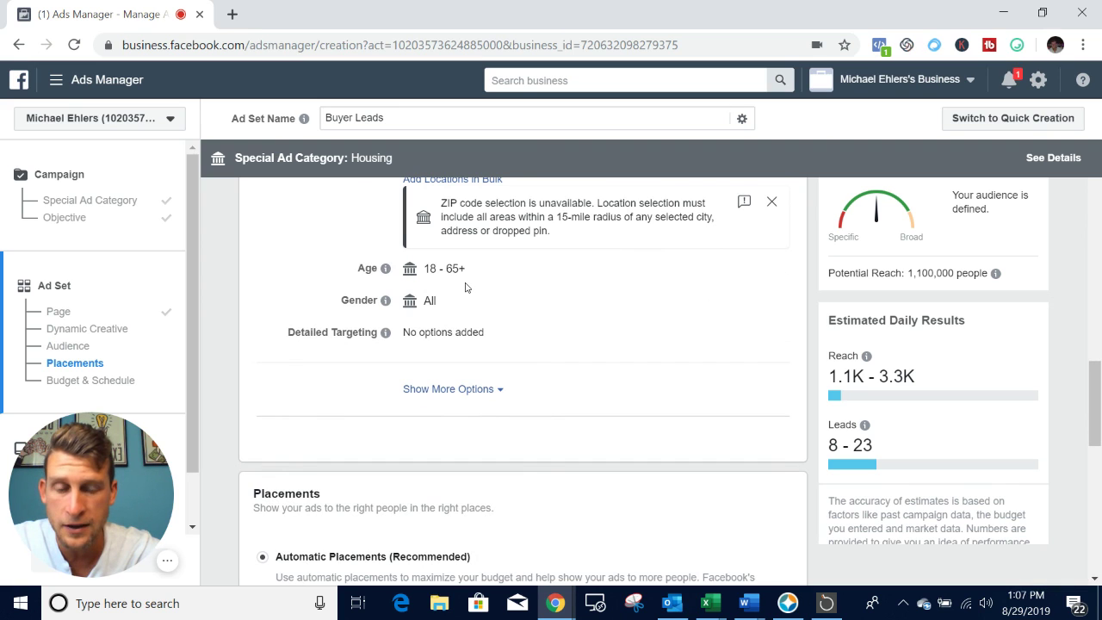
scroll(514, 313, "down", 2)
scroll(515, 314, "down", 2)
left_click(262, 311)
Step: Exclude the Stories, In-Stream and In-Article placements, keeping News Feed and Instagram Feed
scroll(543, 412, "down", 3)
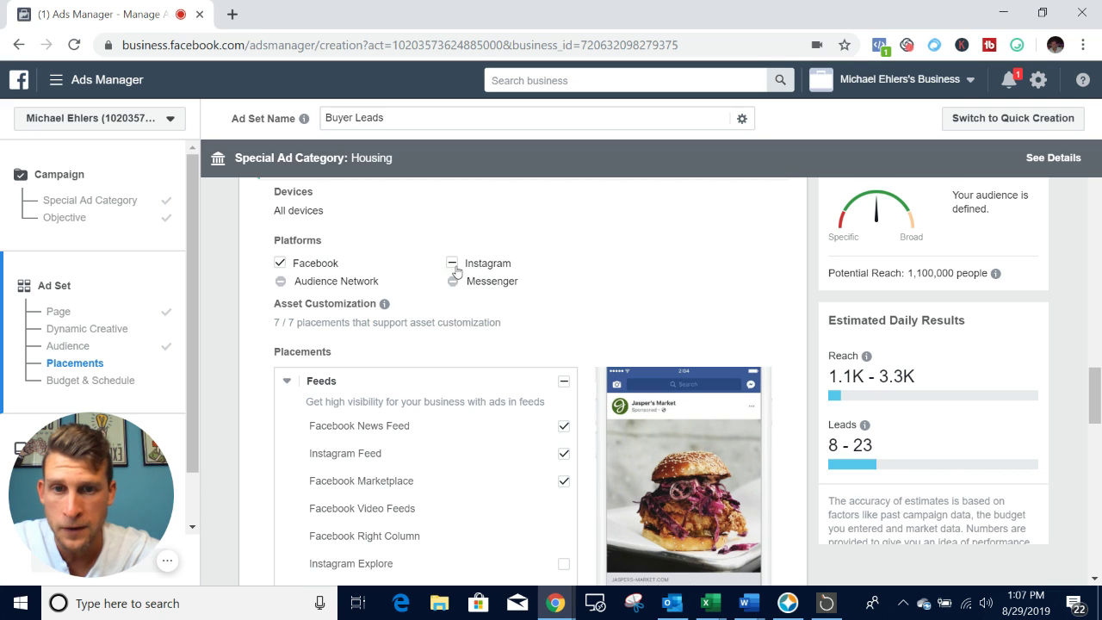
scroll(589, 341, "down", 2)
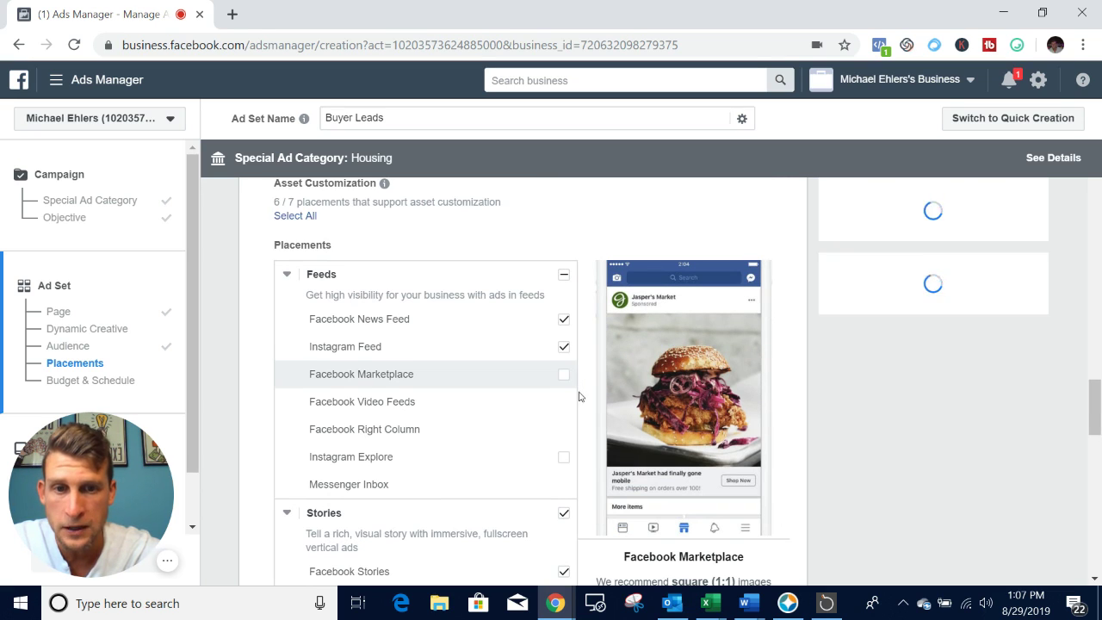
scroll(581, 399, "down", 2)
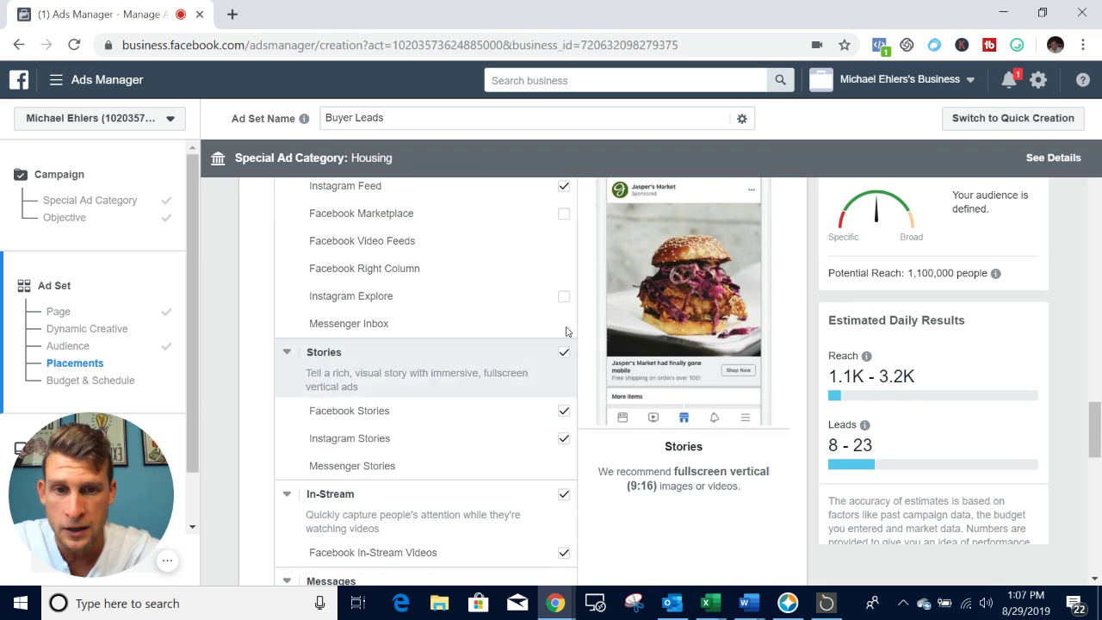
left_click(564, 352)
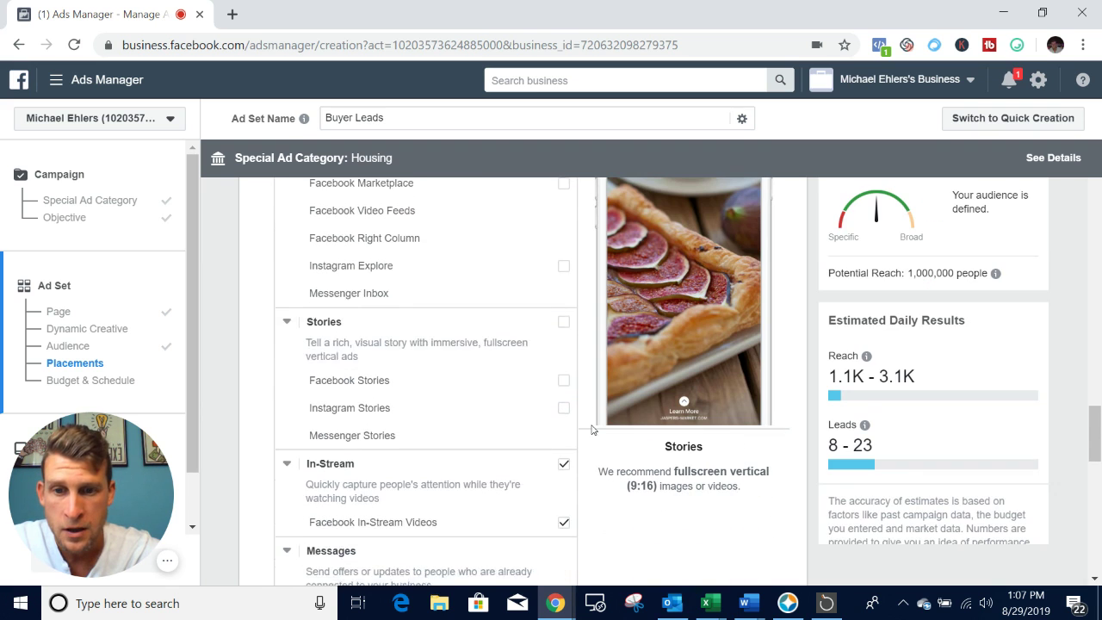
scroll(592, 430, "down", 1)
left_click(564, 384)
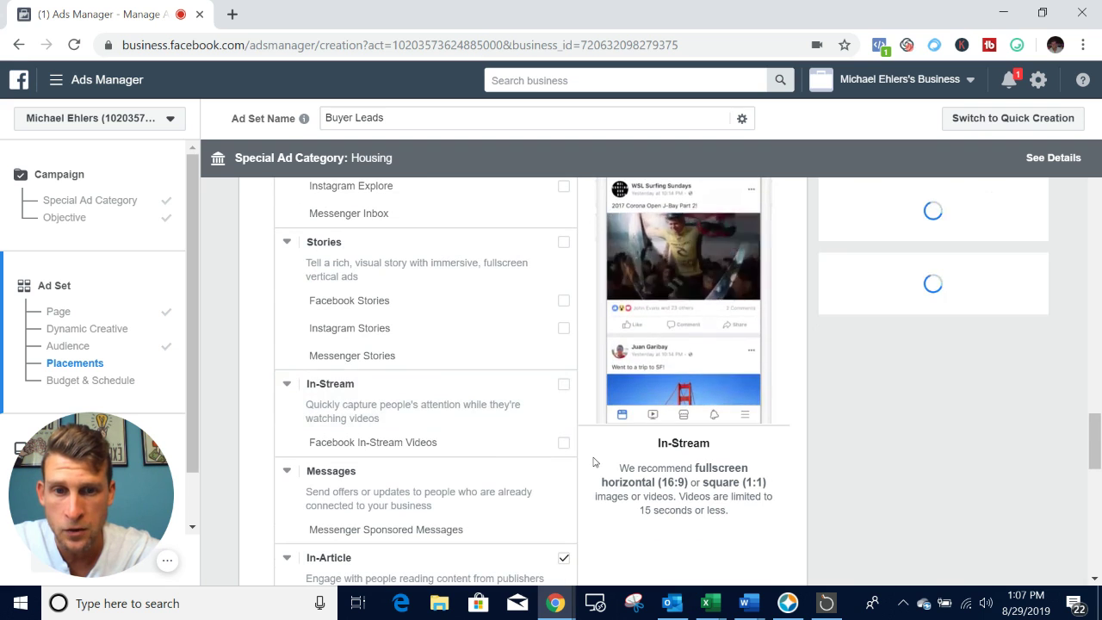
scroll(593, 463, "down", 2)
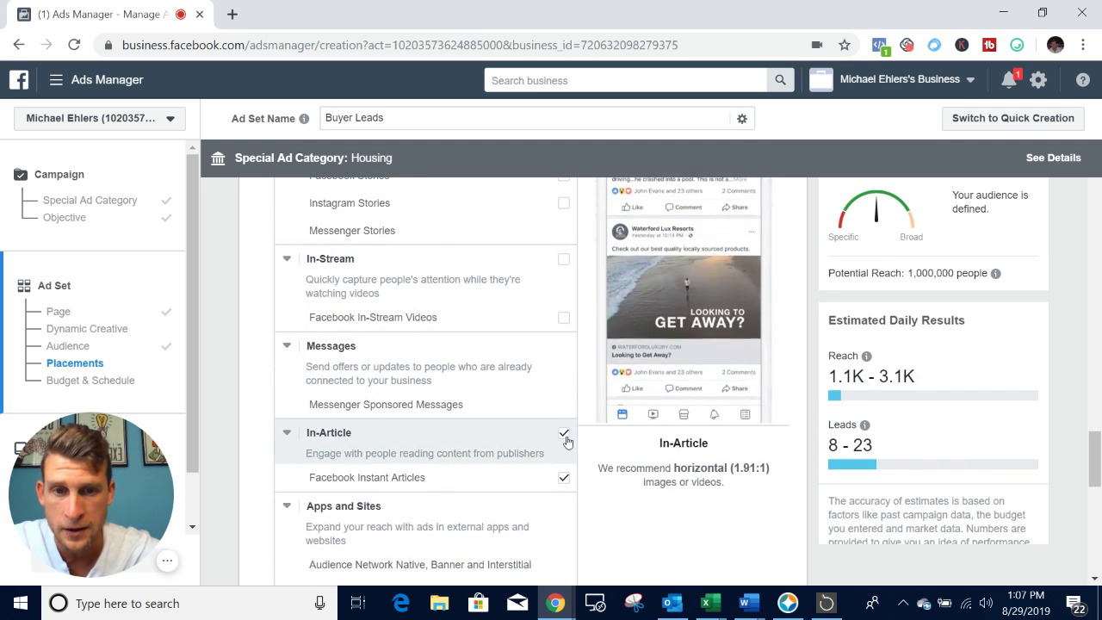
left_click(565, 436)
scroll(577, 452, "up", 5)
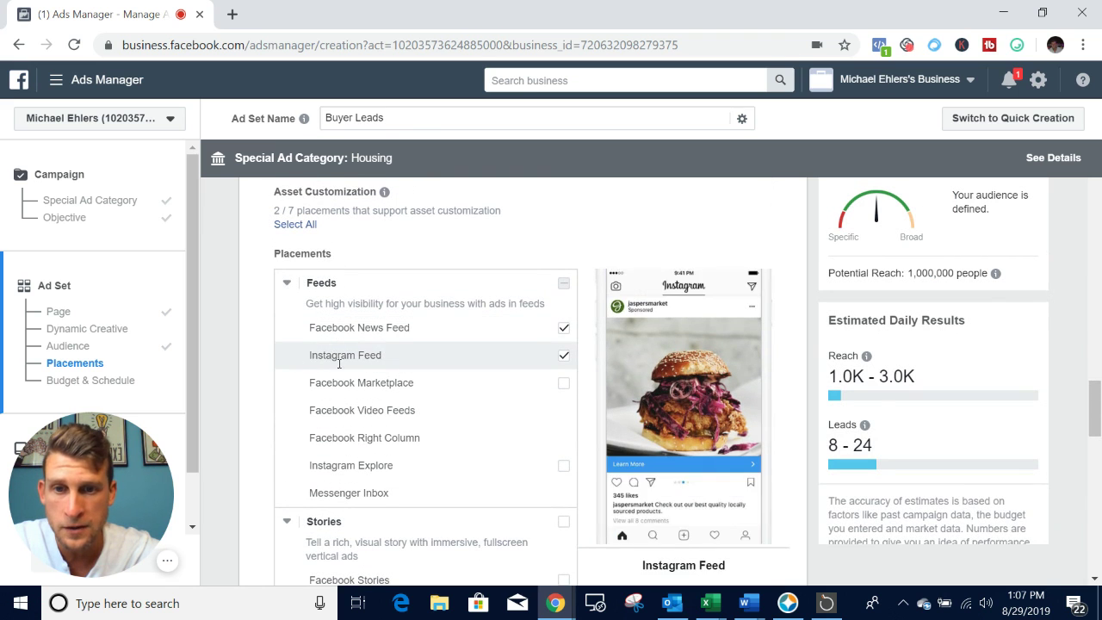
scroll(585, 422, "down", 1)
scroll(584, 424, "down", 10)
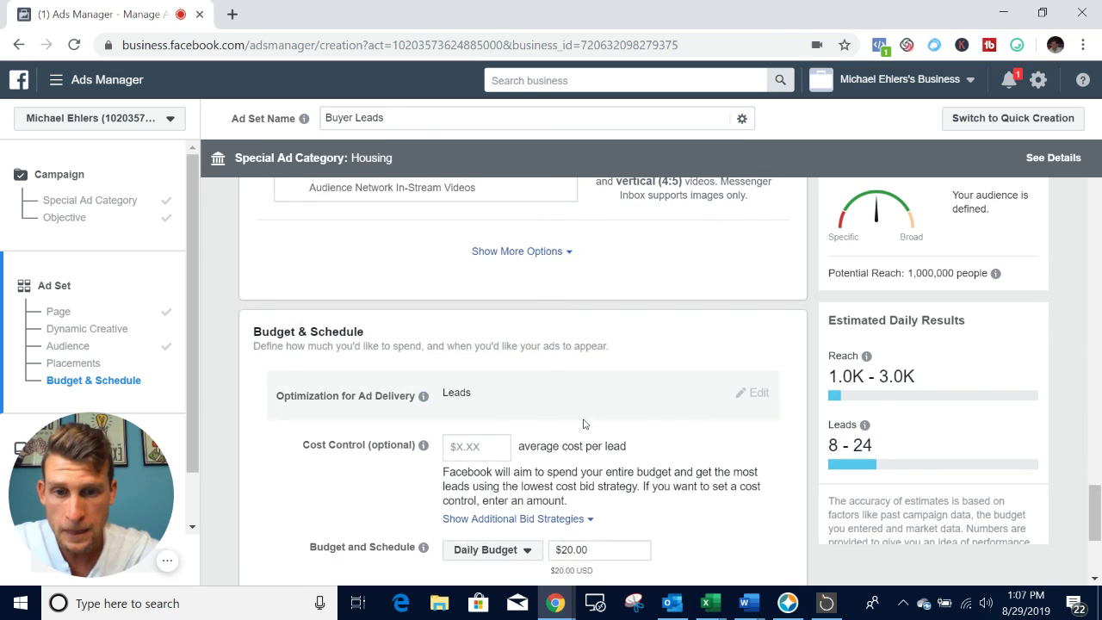
scroll(583, 424, "down", 2)
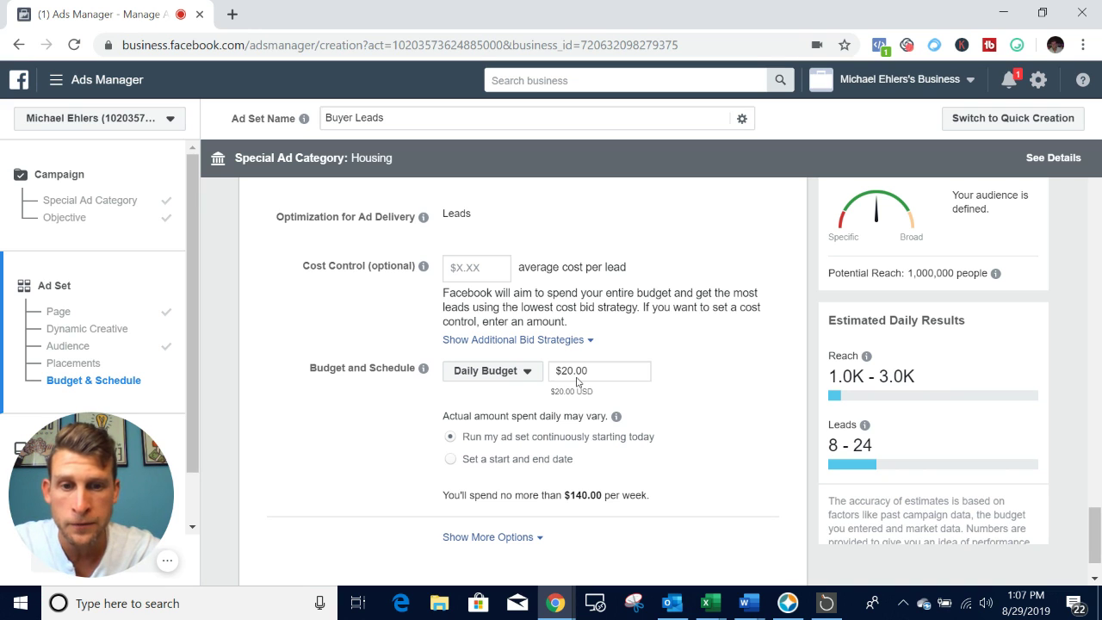
scroll(667, 415, "down", 1)
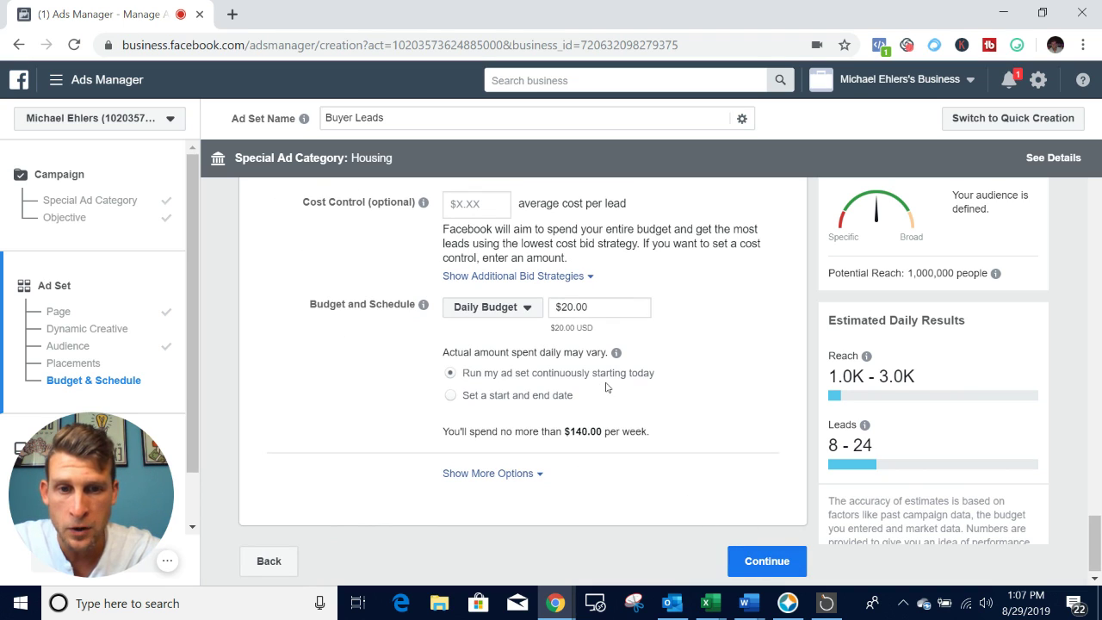
Step: Continue to the ad level and rename the ad 'Buyer Leads'
left_click(760, 565)
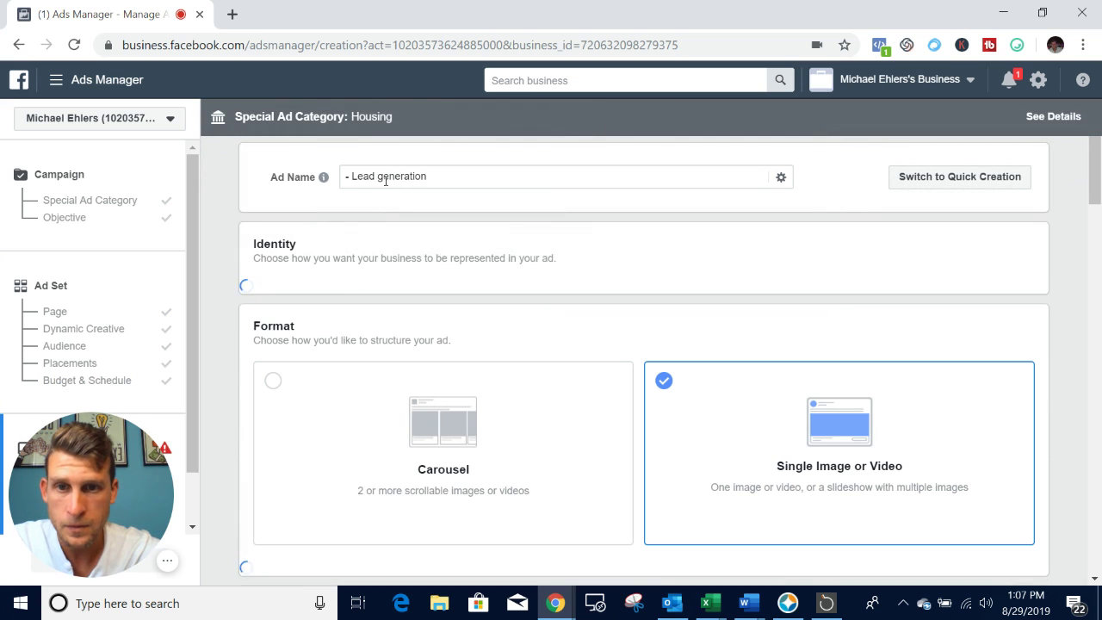
triple_click(385, 180)
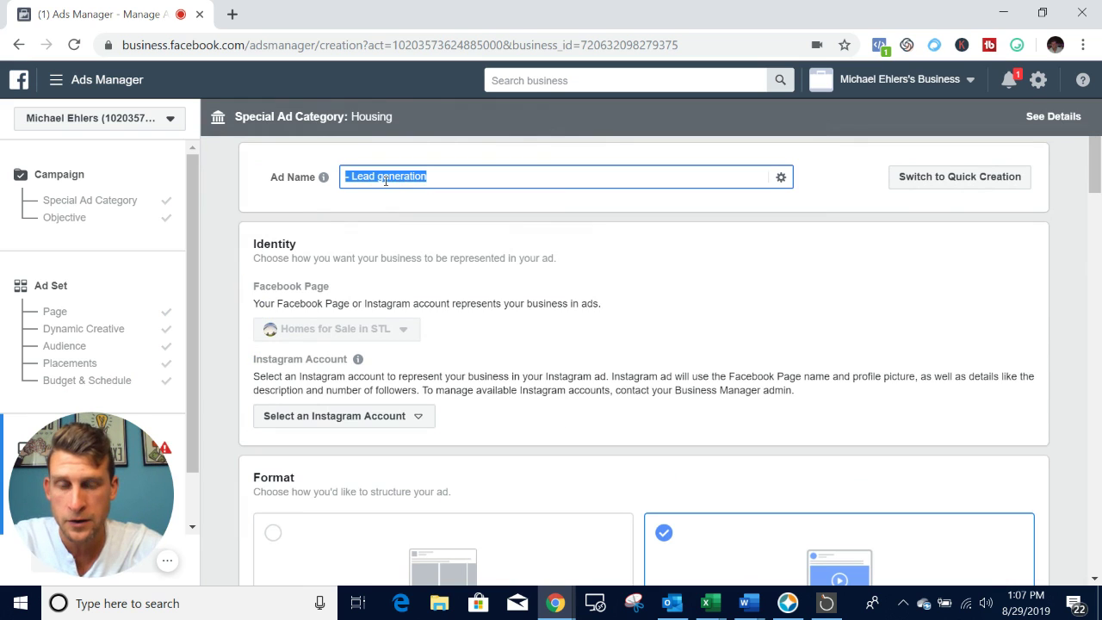
type("Buyer Lea")
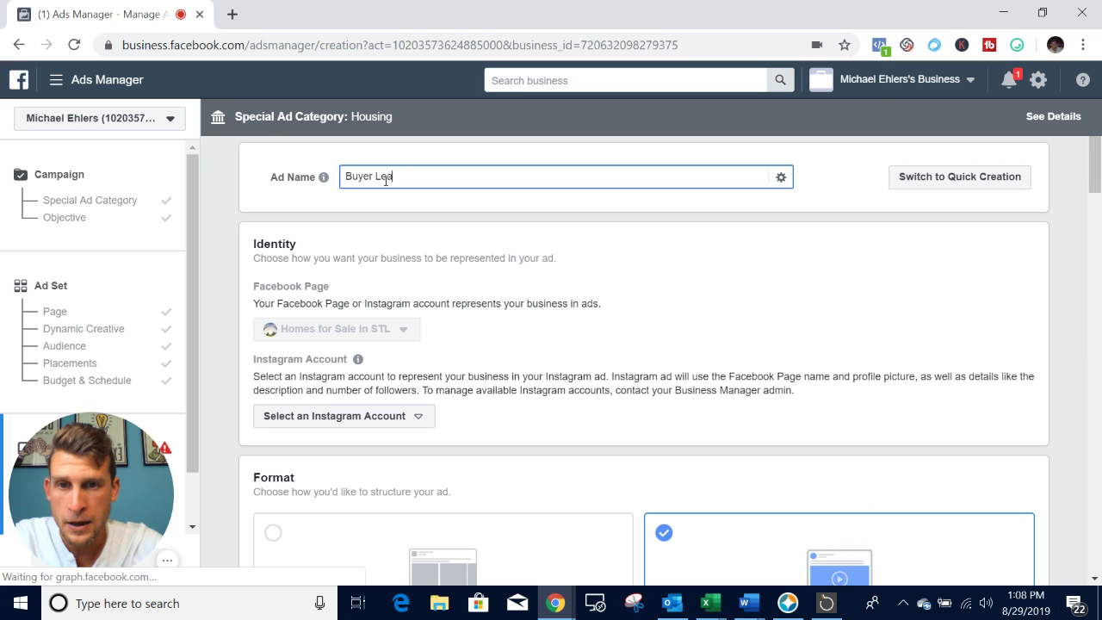
type("ds")
left_click(562, 309)
scroll(561, 309, "down", 4)
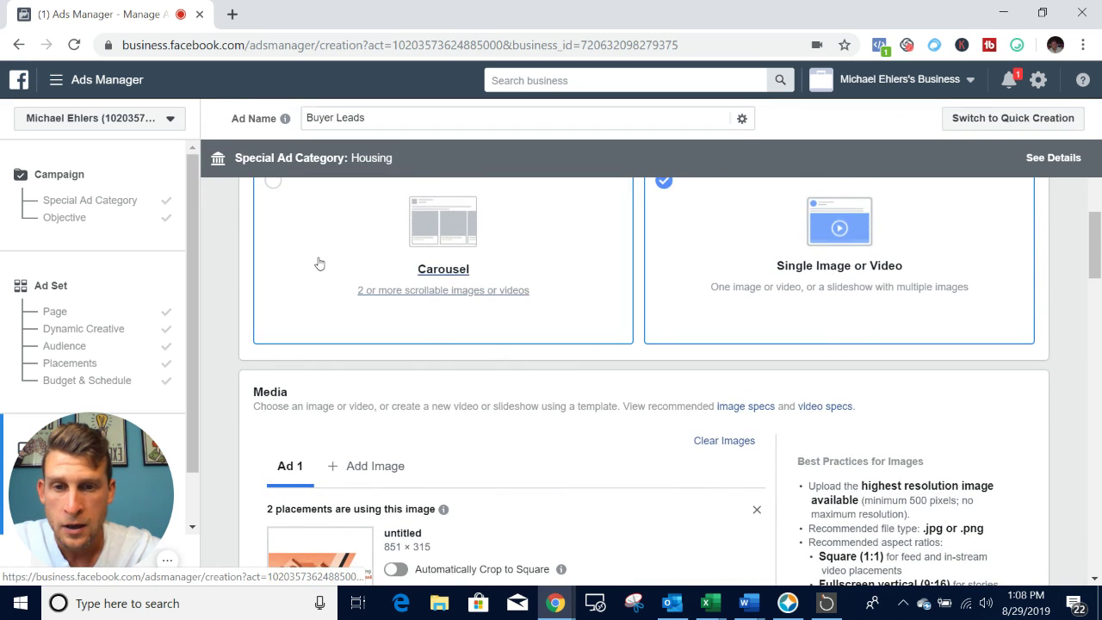
scroll(319, 262, "up", 1)
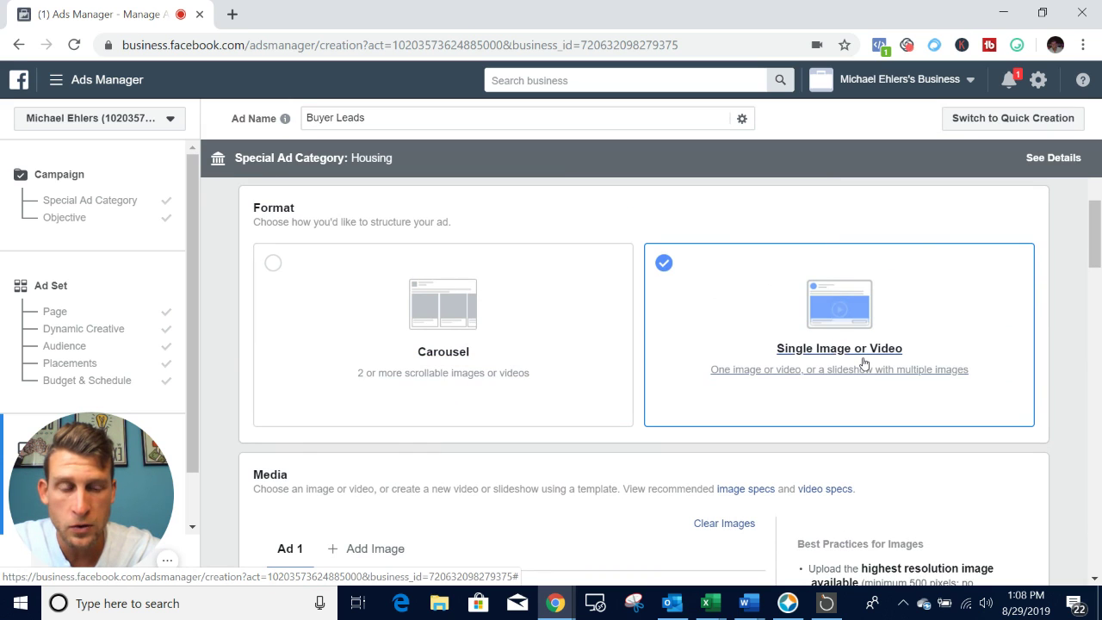
scroll(611, 504, "down", 3)
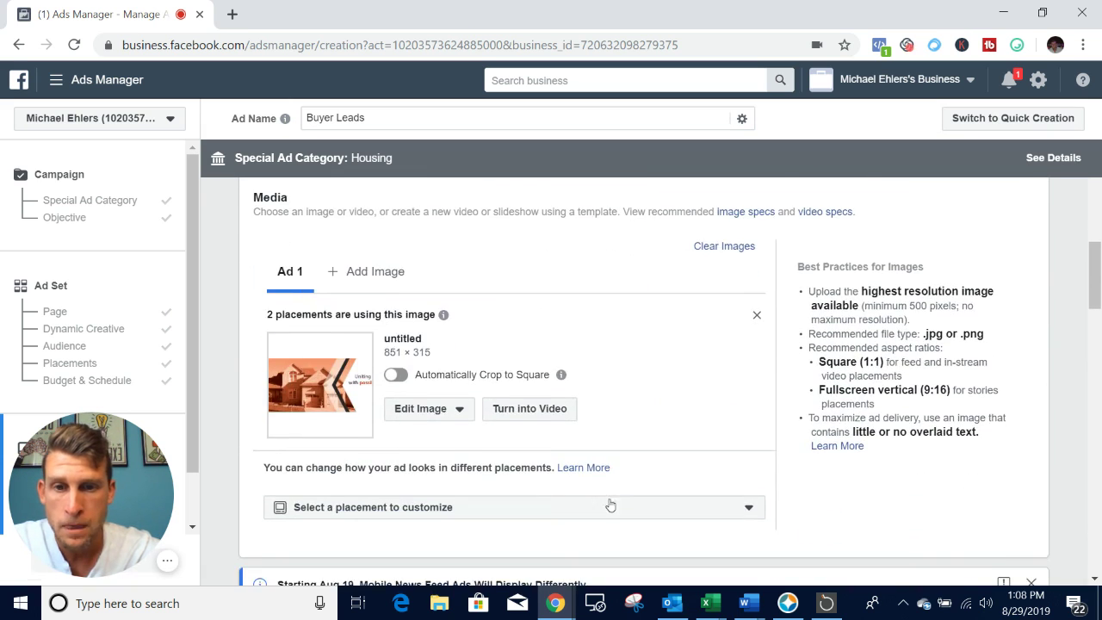
Step: Replace the ad's current image with Untitled design (34).png from Image Assets
left_click(757, 316)
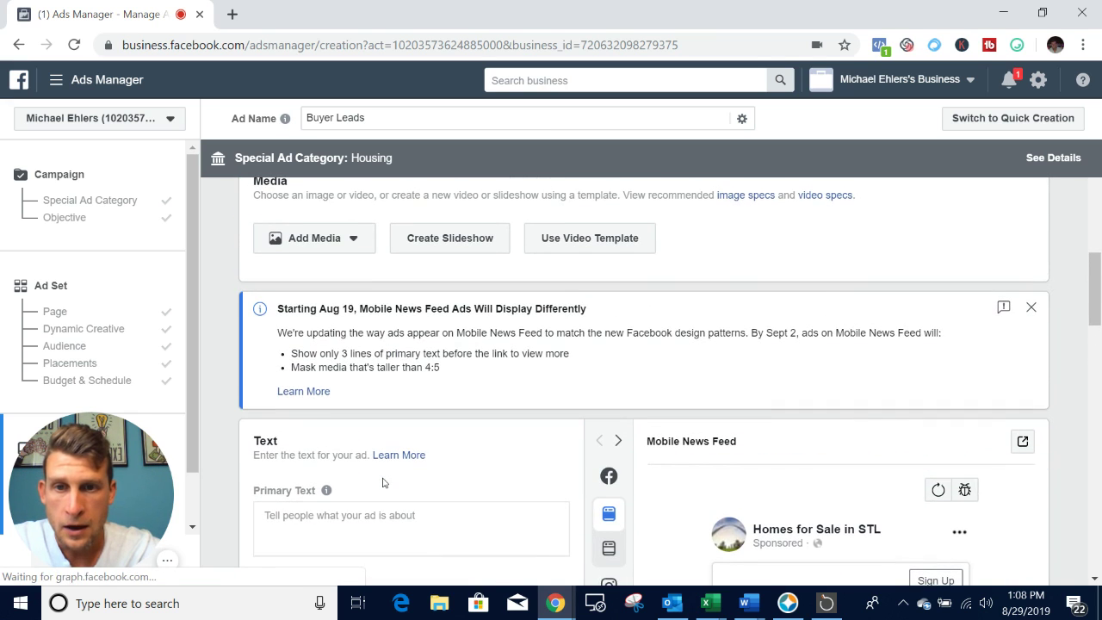
left_click(309, 239)
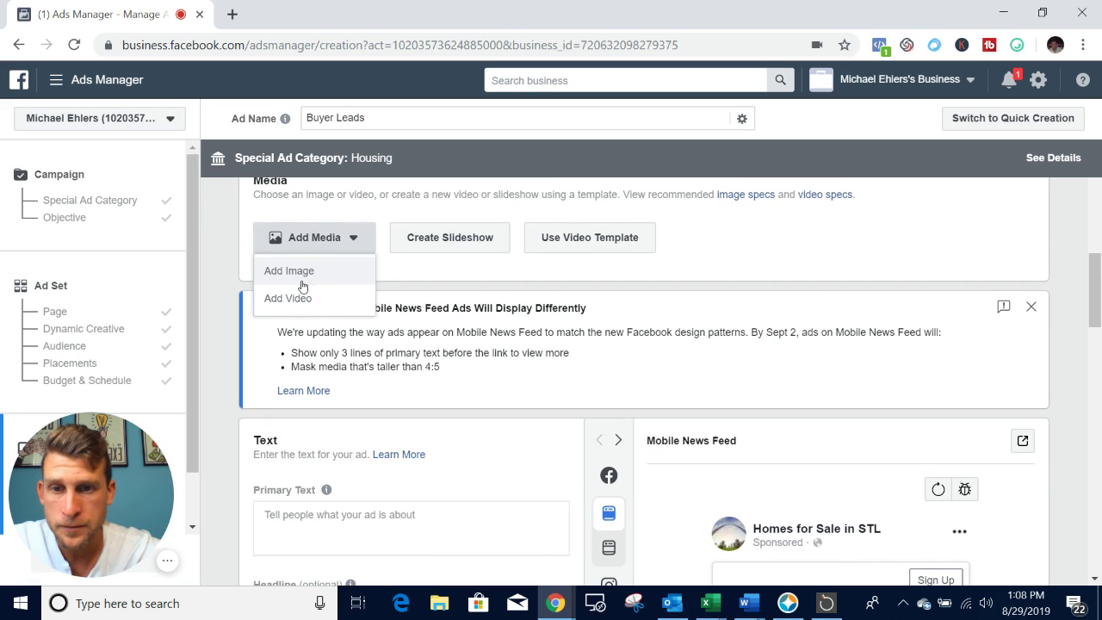
left_click(298, 274)
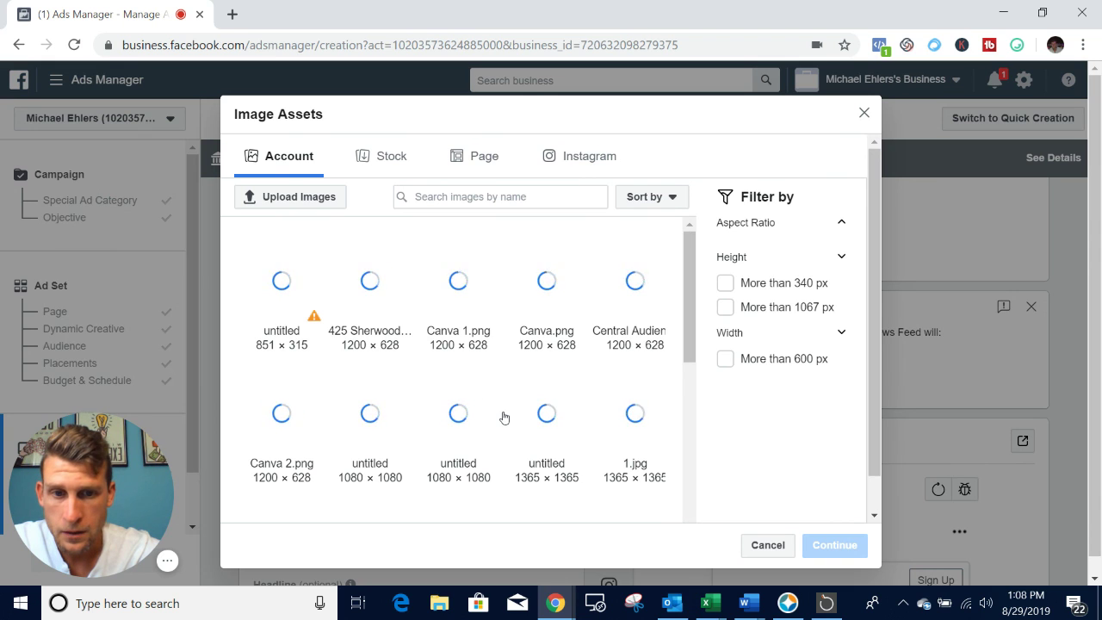
scroll(504, 418, "down", 2)
scroll(504, 418, "down", 1)
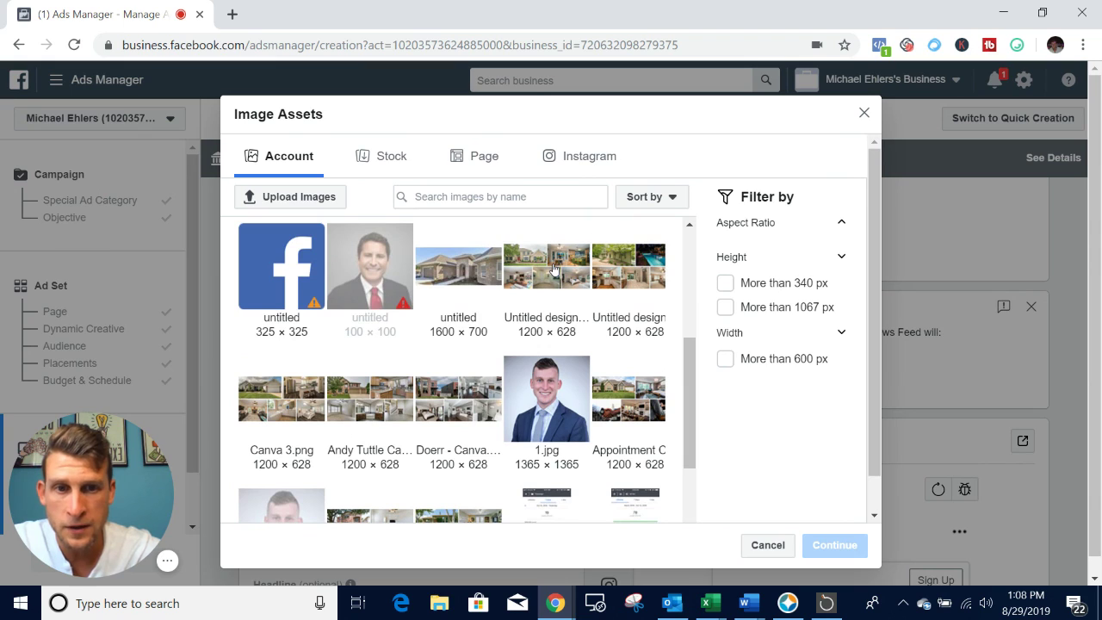
left_click(555, 270)
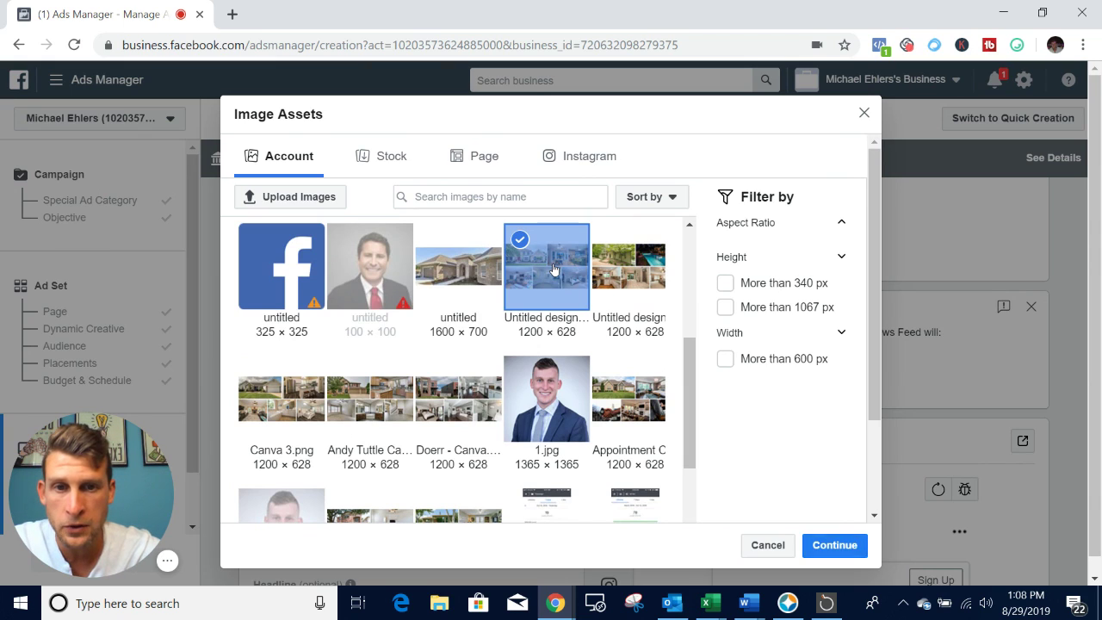
left_click(836, 550)
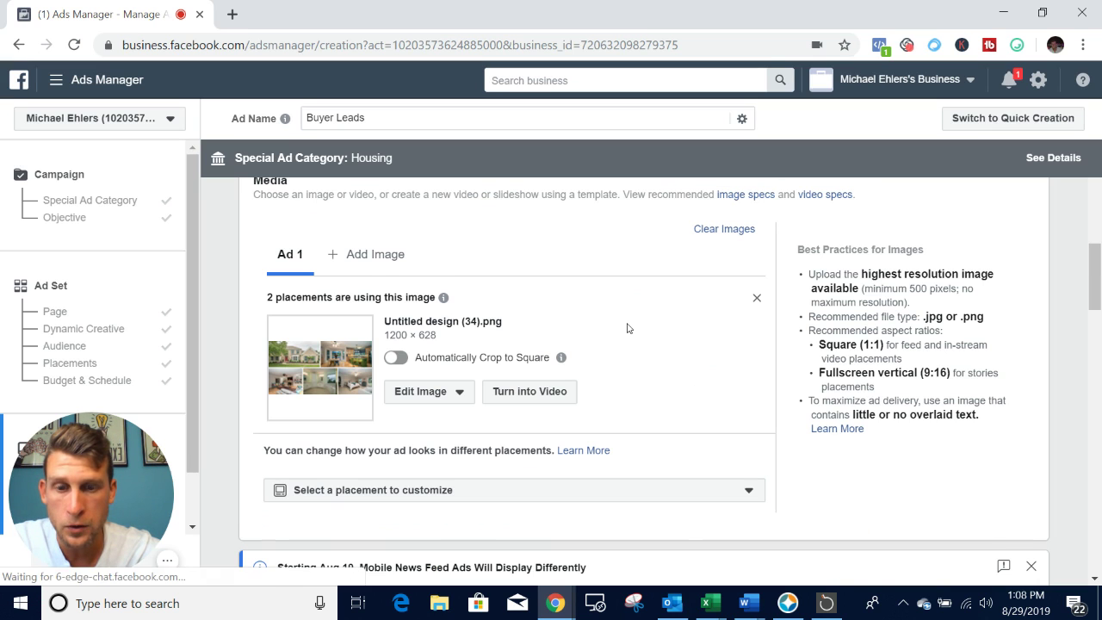
scroll(627, 326, "down", 1)
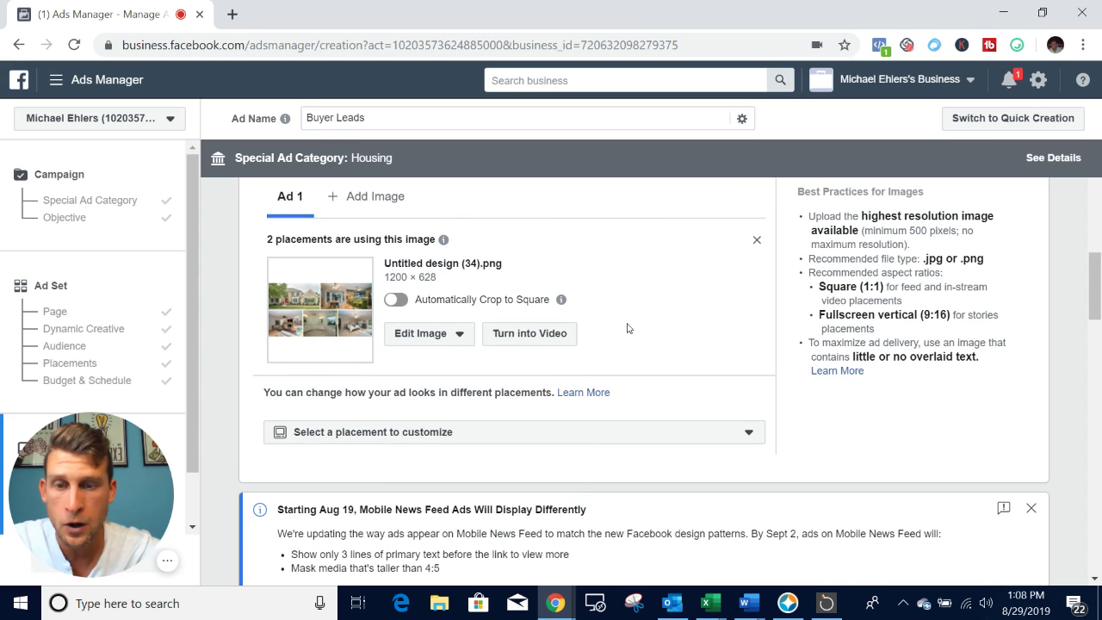
Step: Scroll down the ad setup to the Text section below the media
scroll(628, 328, "down", 7)
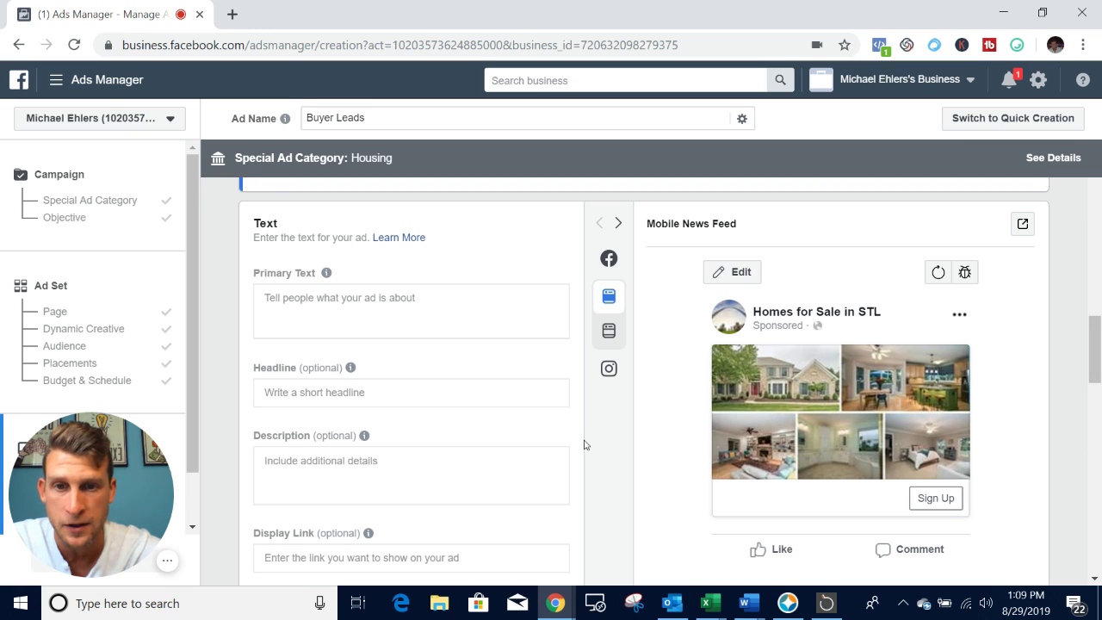
Step: Write primary text 'Attention St Louis County Home Buyers', 'Check out this BRAND NEW LISTING:', 'Features:'
left_click(286, 301)
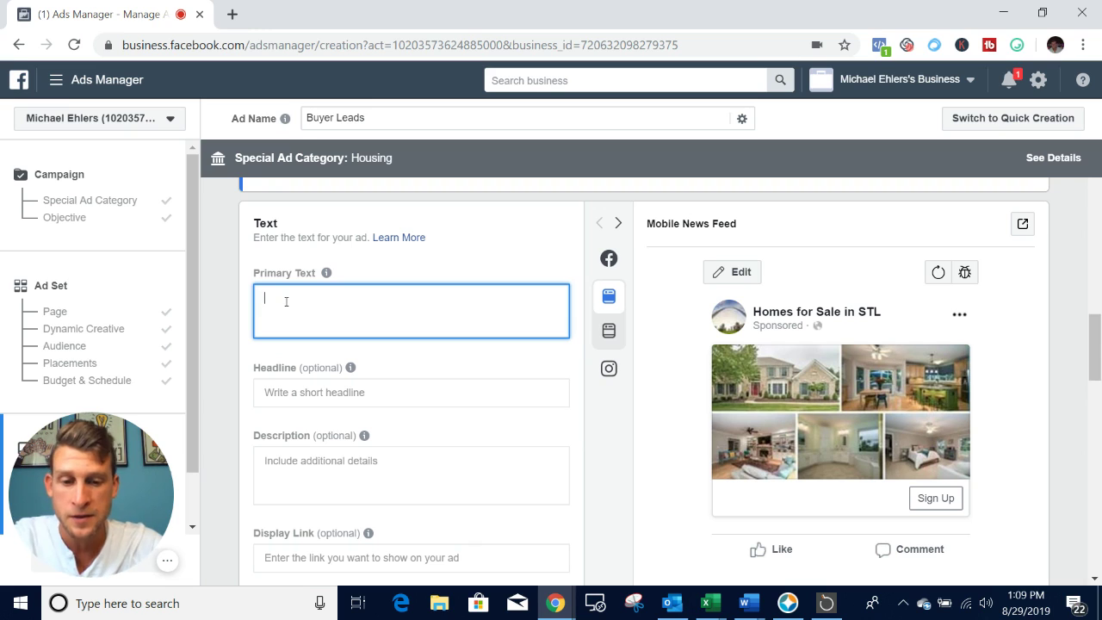
type("Atten")
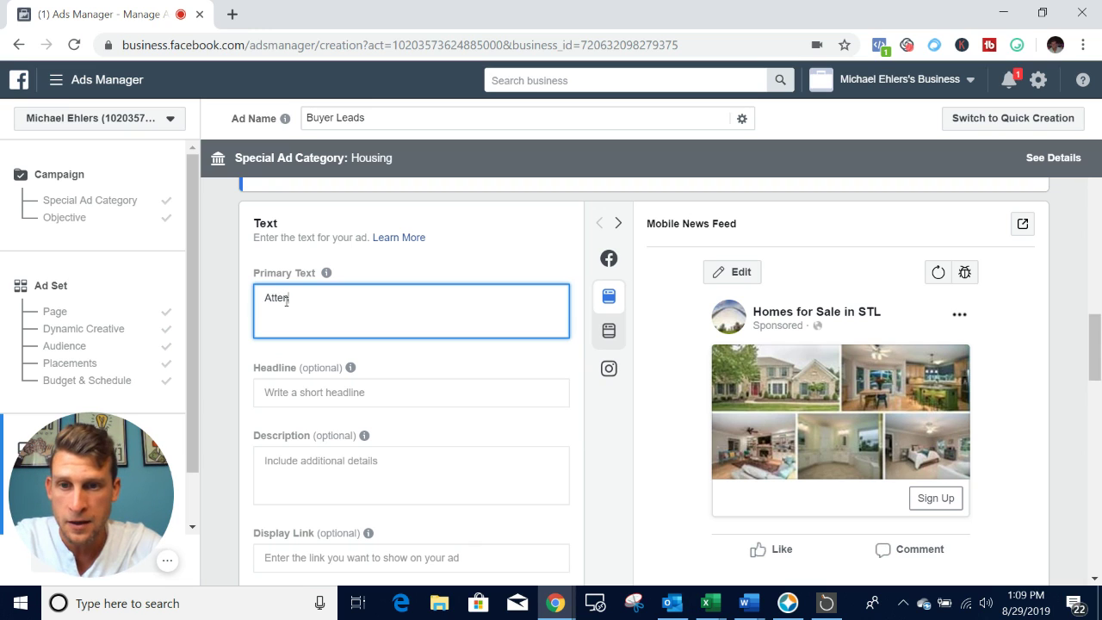
type("tion St Louis County")
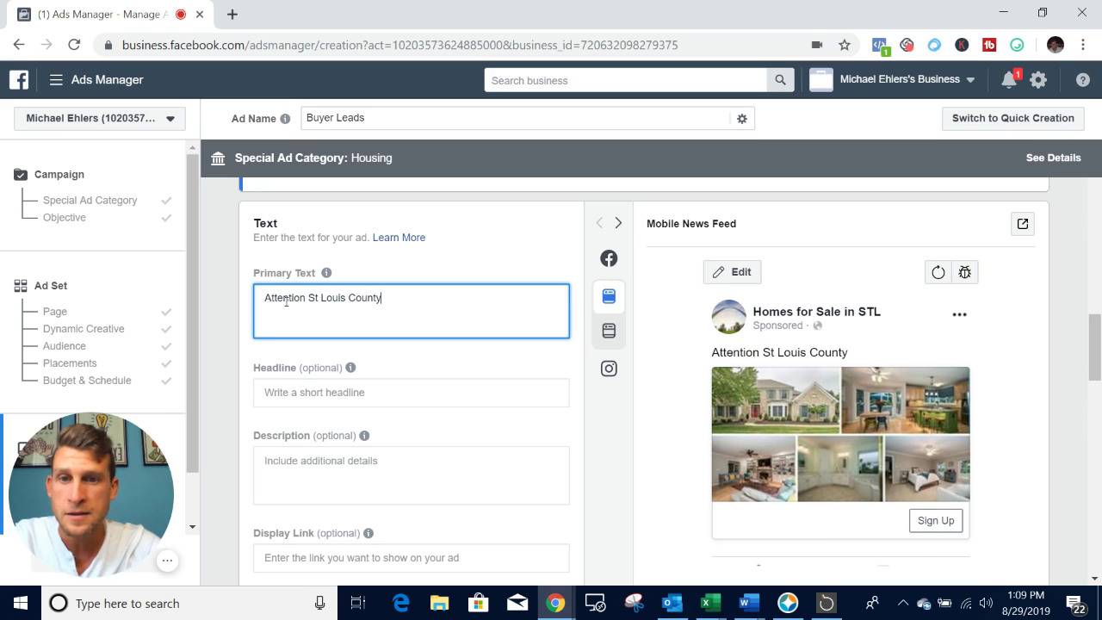
key("Return")
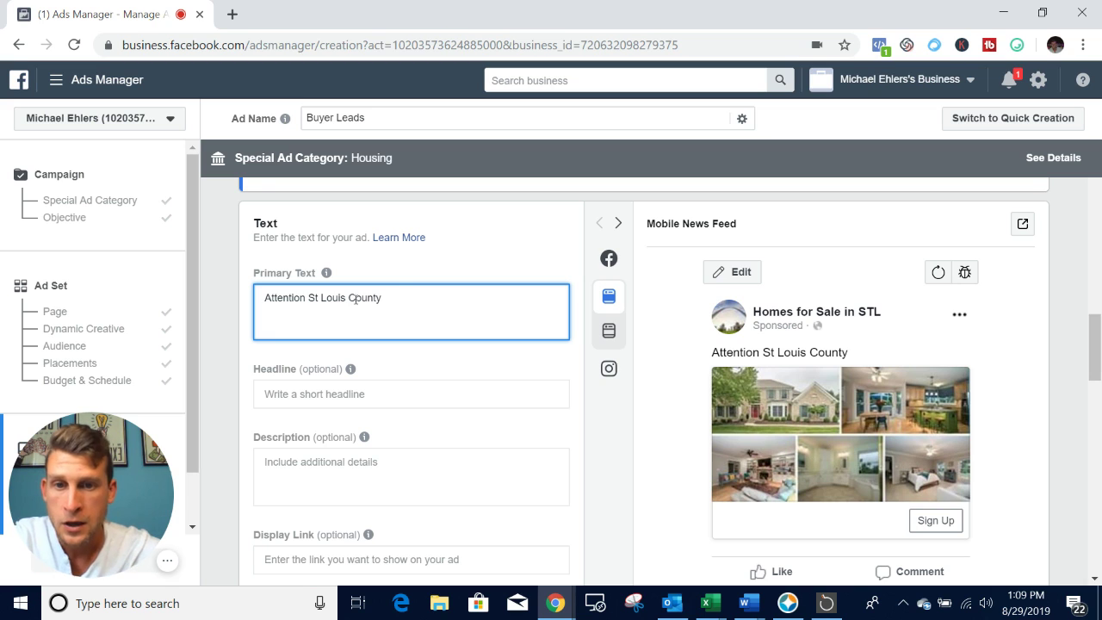
type("Home buyers")
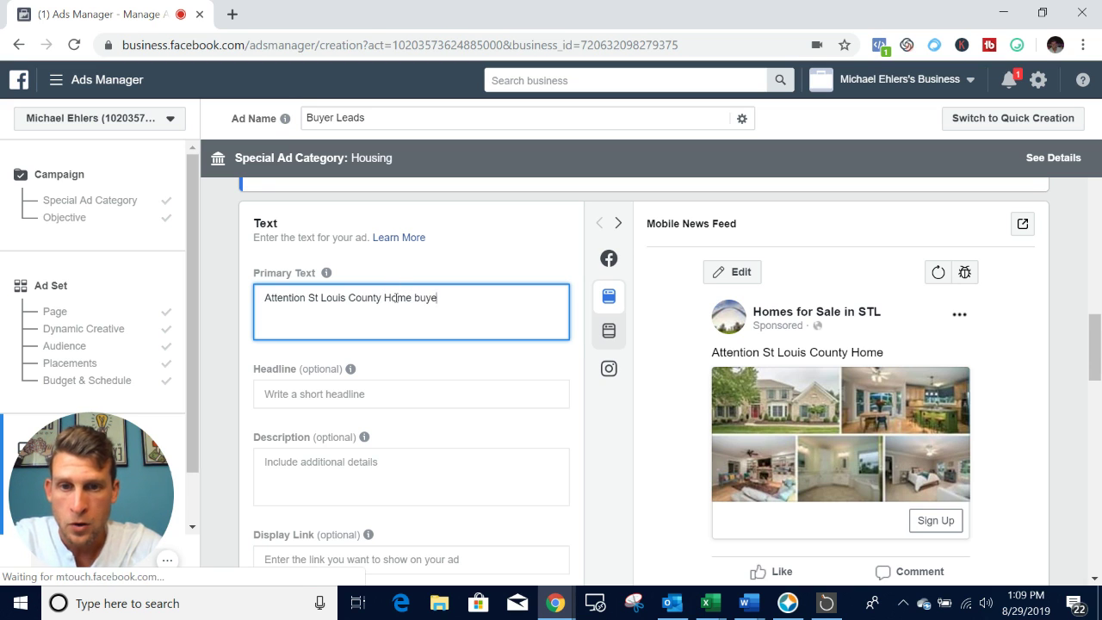
key("BackSpace")
key("BackSpace")
key("BackSpace")
key("BackSpace")
key("BackSpace")
key("BackSpace")
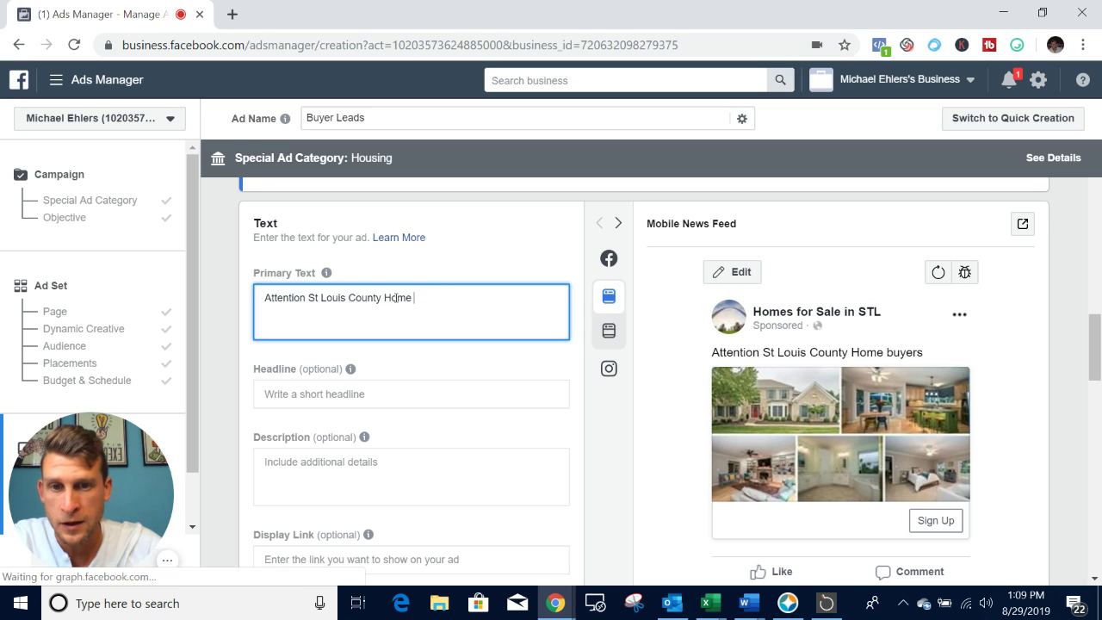
type("Buyers")
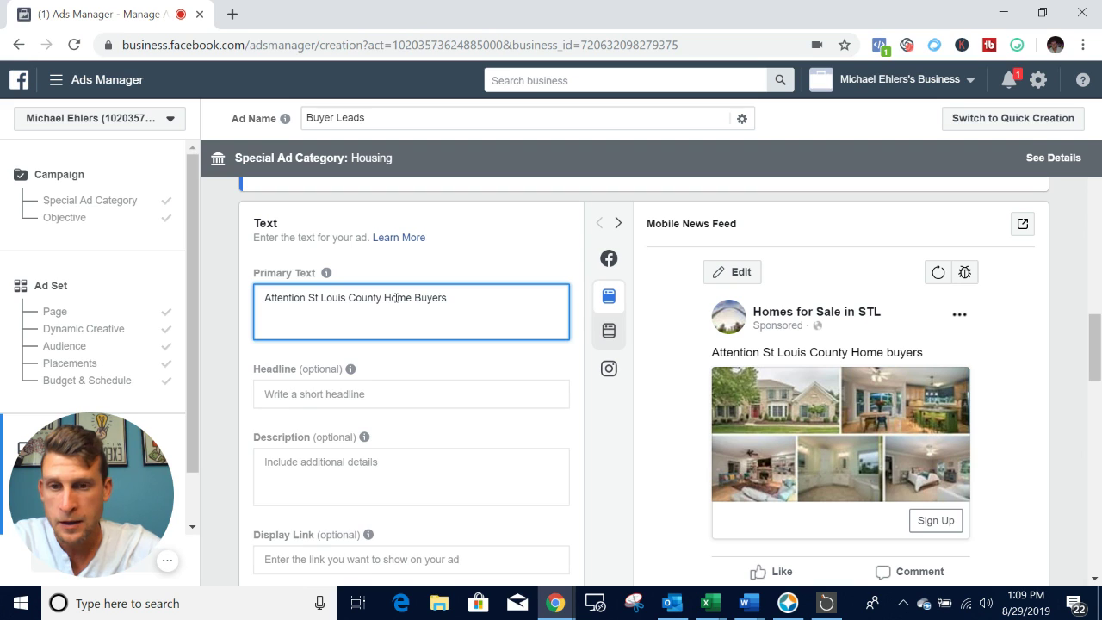
key("Return")
key("Return")
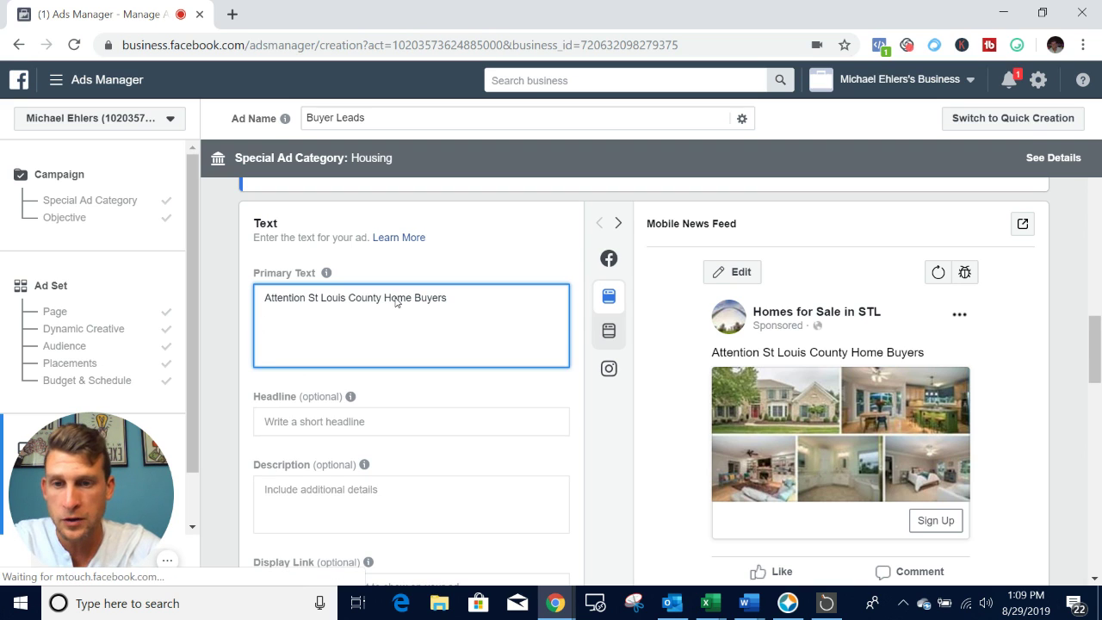
type("Check out this ")
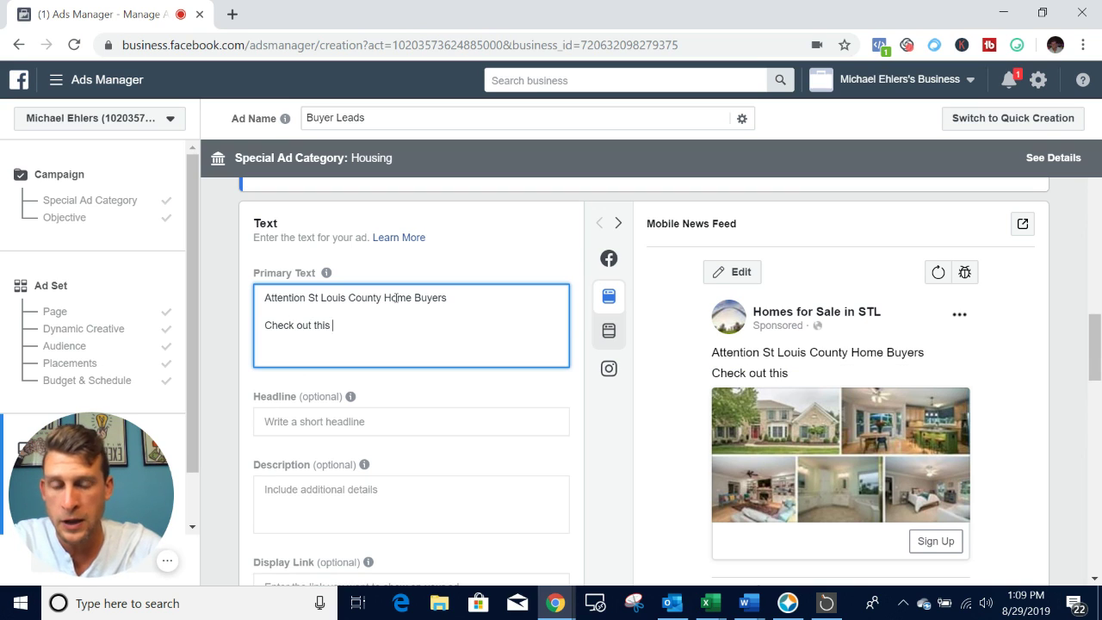
type("BERA")
key("BackSpace")
key("BackSpace")
key("BackSpace")
type("RAND NEW LISTING")
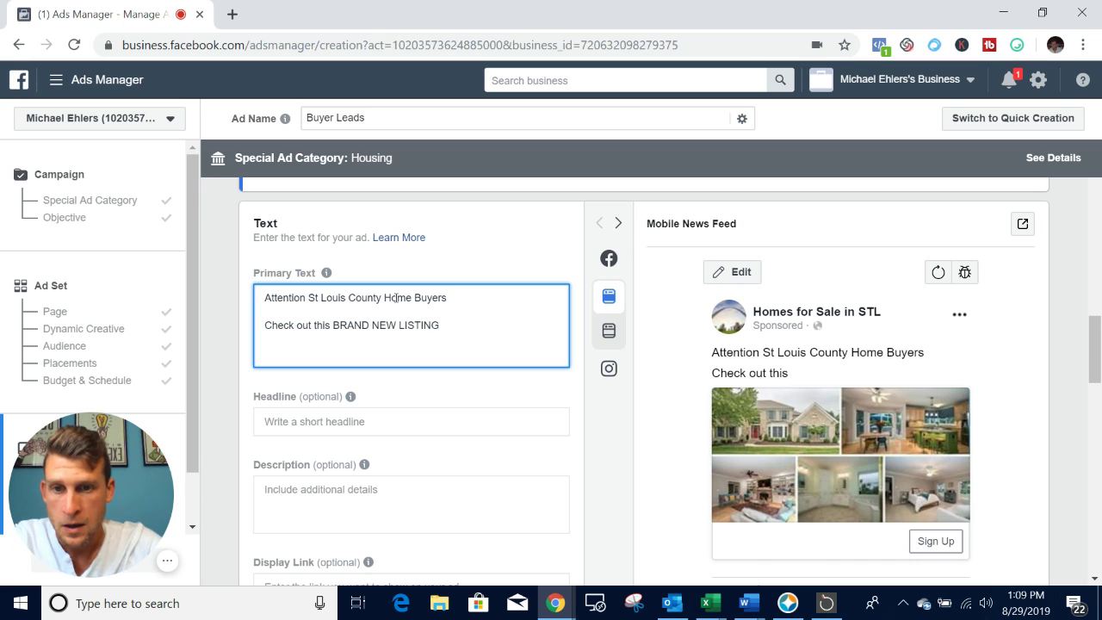
type(":")
key("Return")
key("Return")
type("Features")
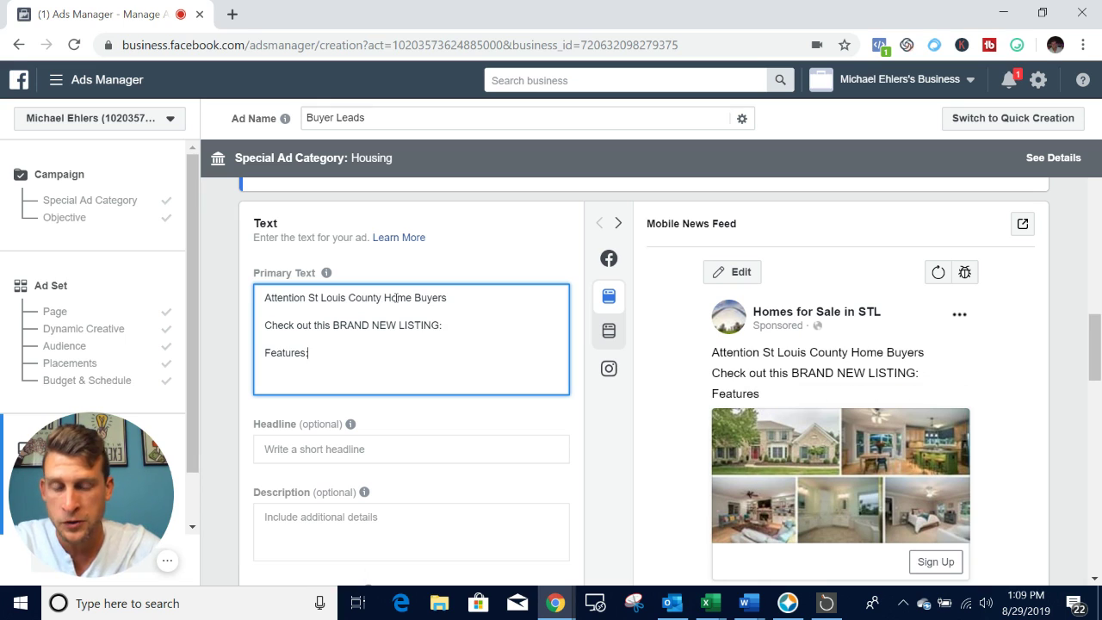
type(":")
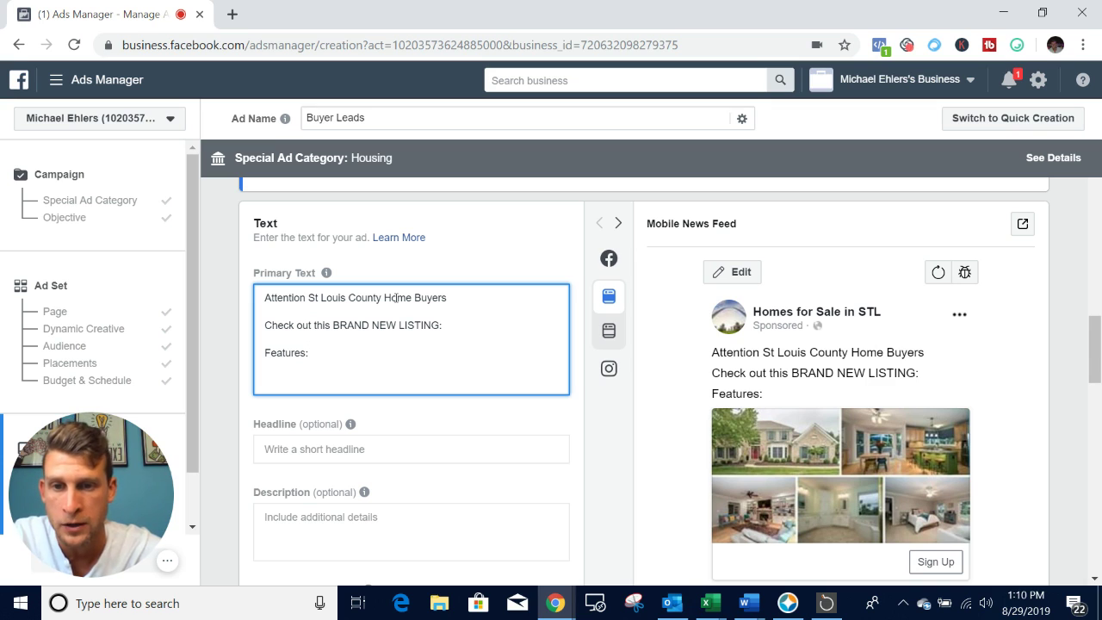
Step: Enter 'Click LEARN MORE for Price and Location!' as the ad headline
left_click(571, 426)
scroll(572, 426, "down", 1)
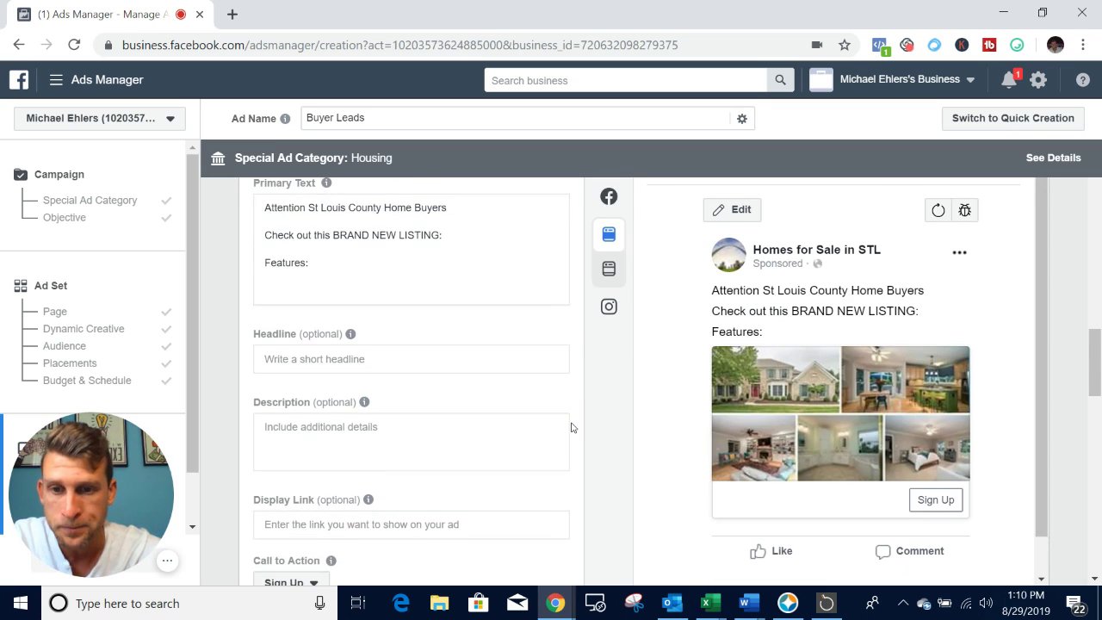
left_click(274, 357)
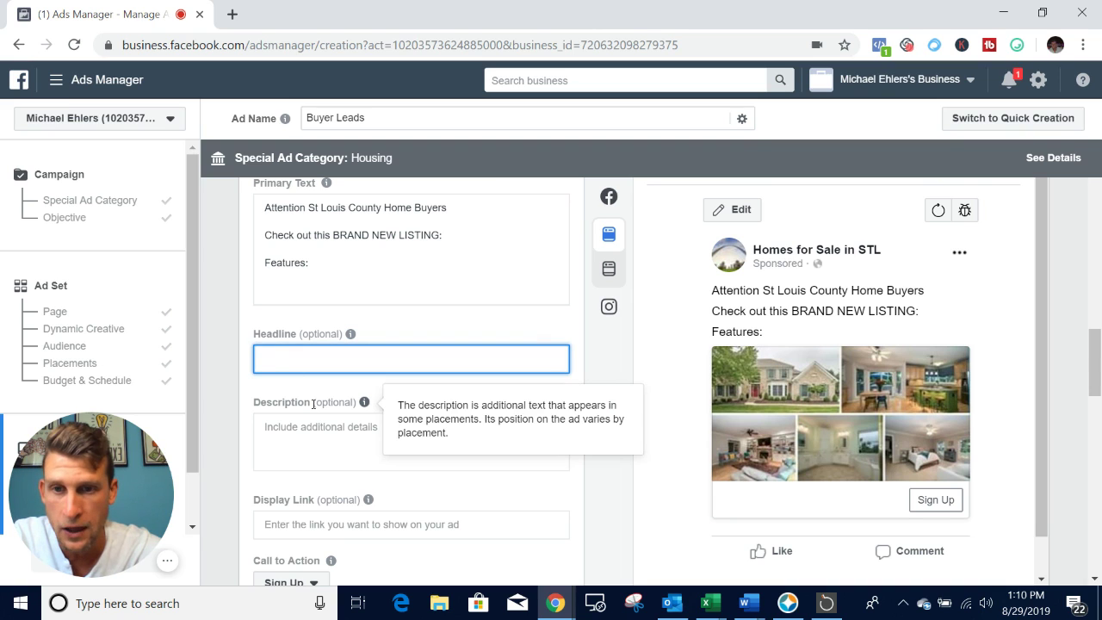
type("CLic")
type("lick LEANR")
key("BackSpace")
key("BackSpace")
type("RN MOF")
key("BackSpace")
type("RE for ")
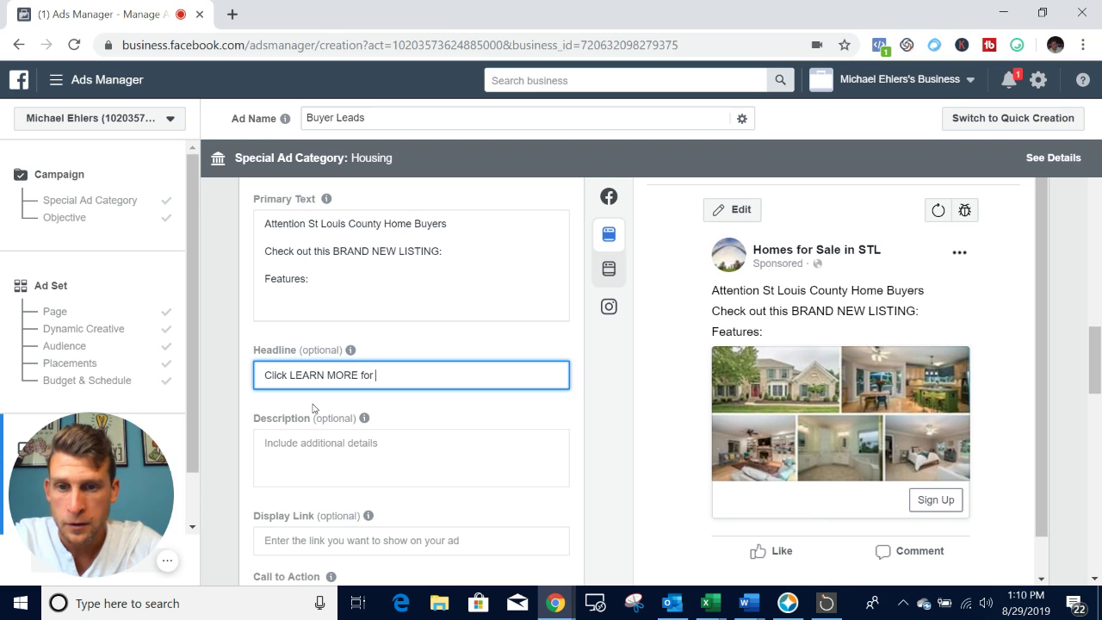
type("Price and Location!")
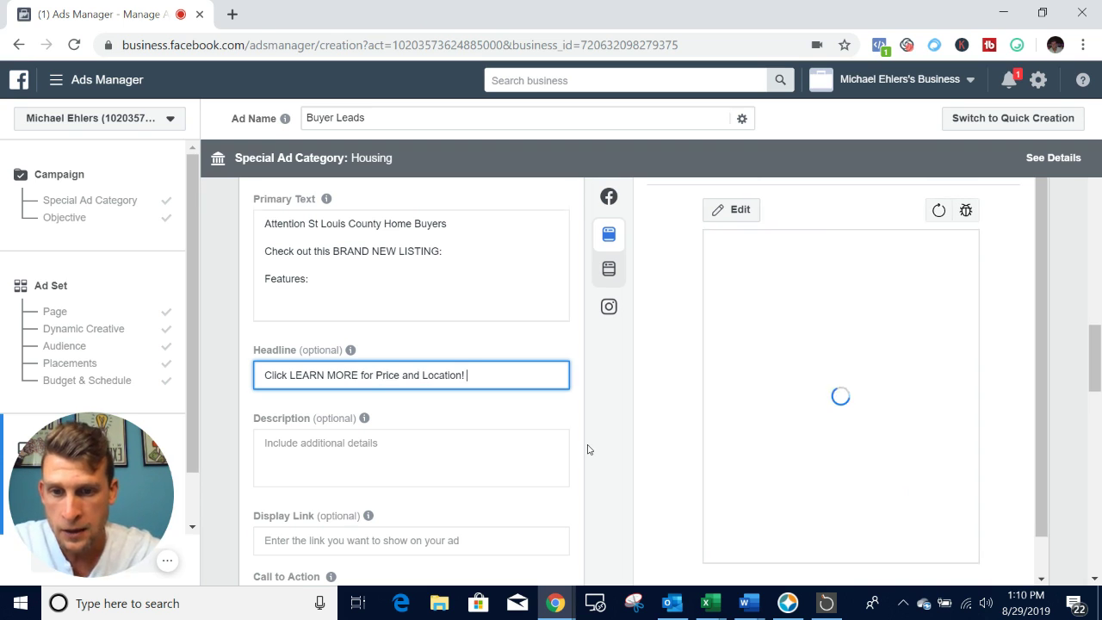
scroll(584, 449, "down", 2)
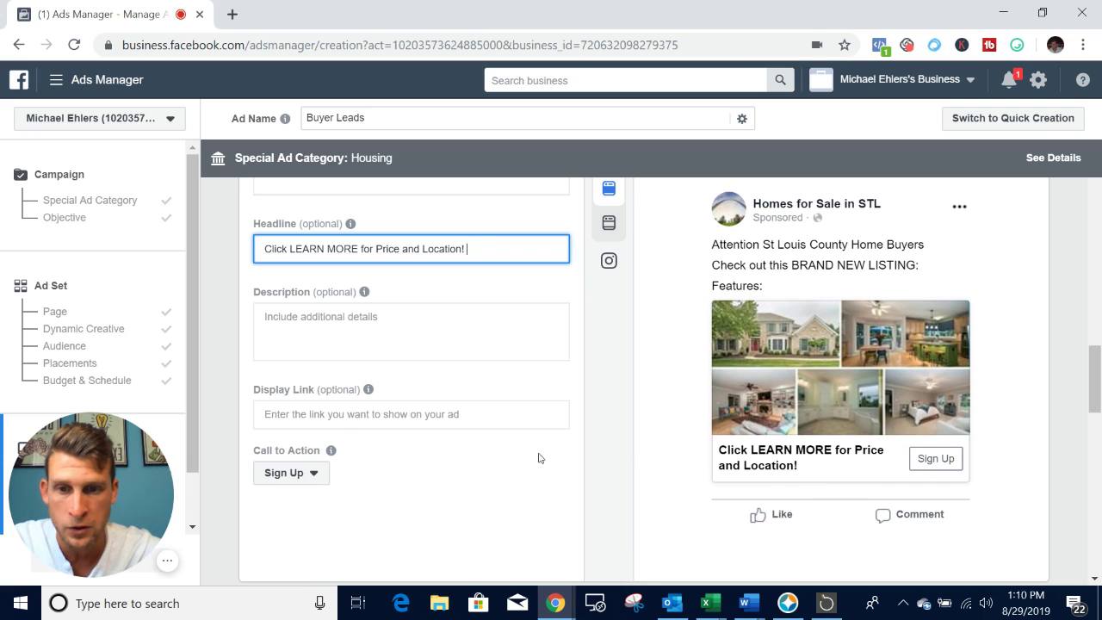
Step: Pick Learn More in the Call to Action dropdown, replacing Sign Up
scroll(538, 454, "down", 2)
left_click(309, 332)
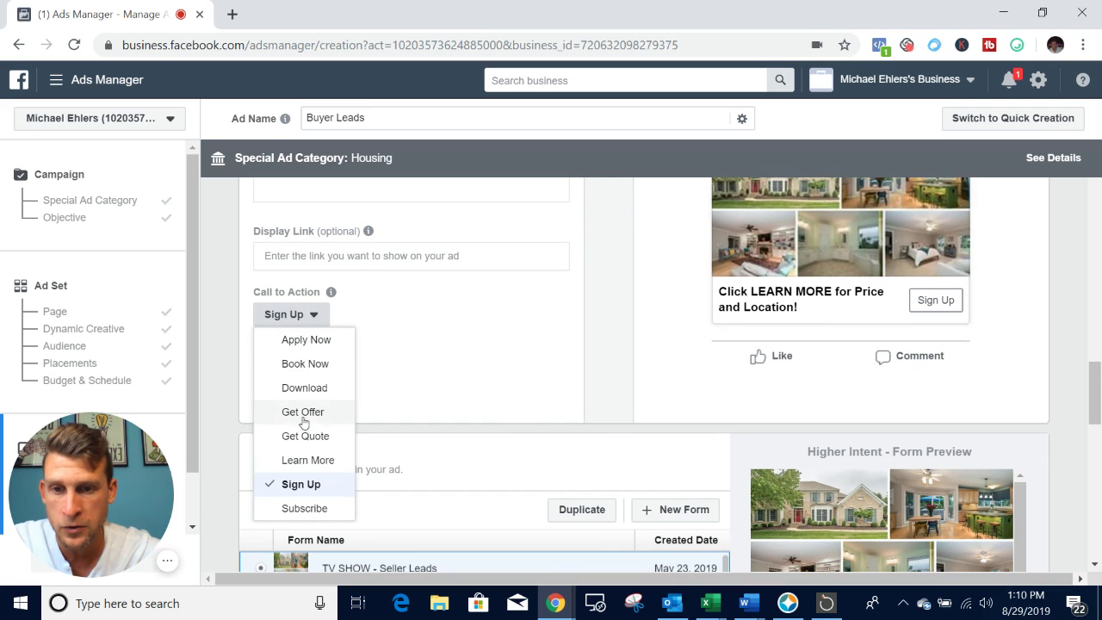
left_click(305, 460)
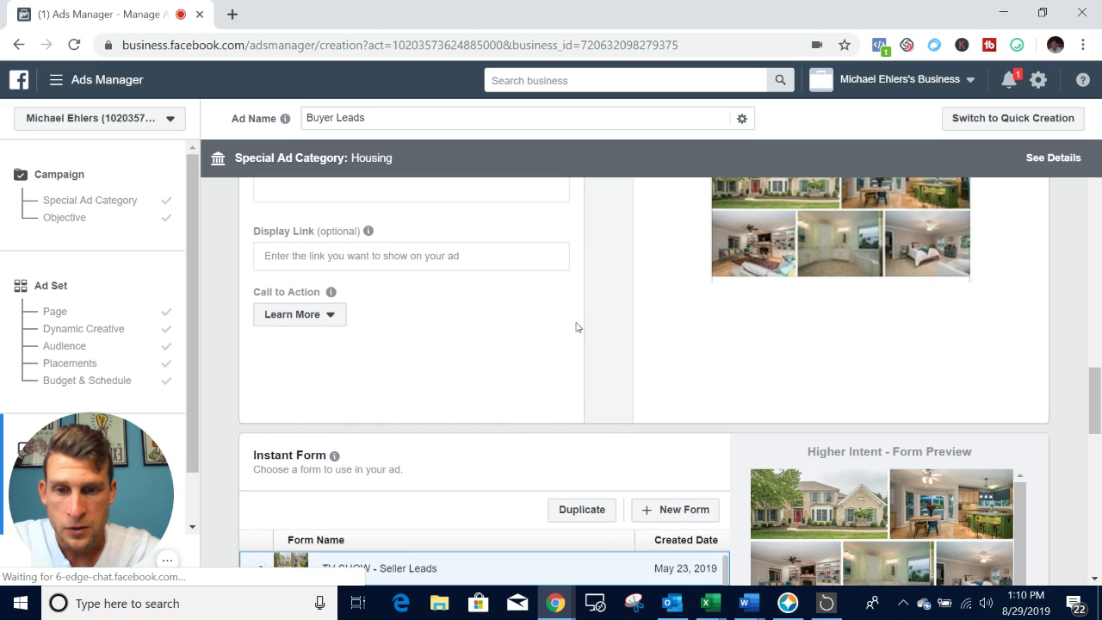
scroll(577, 328, "up", 3)
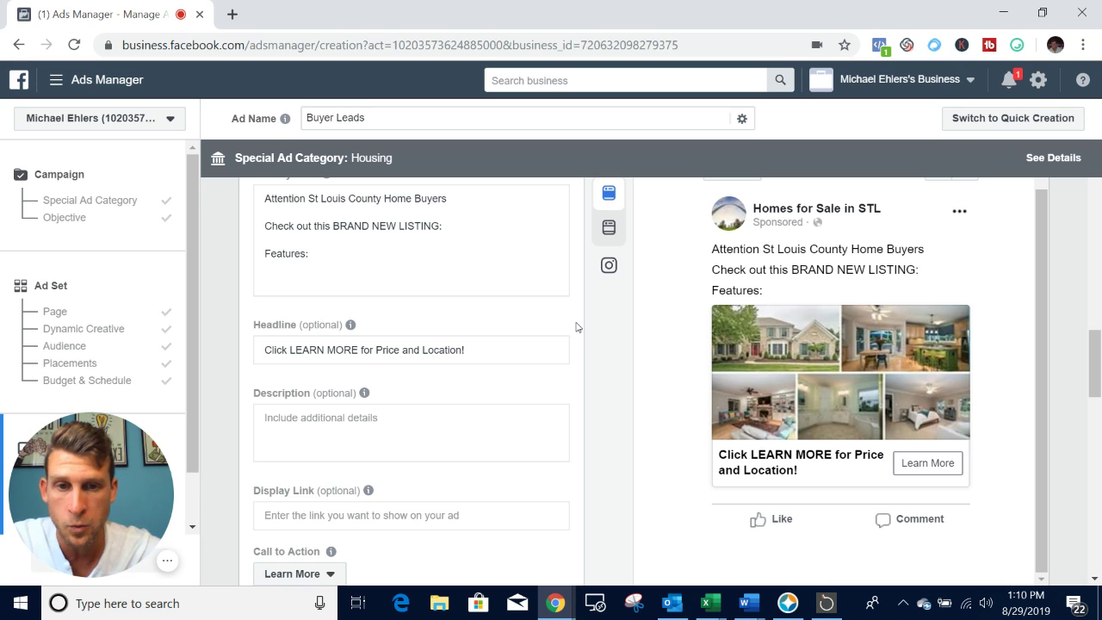
Step: Scroll down to the Instant Form list, where TV SHOW - Seller Leads is currently selected
scroll(577, 327, "down", 6)
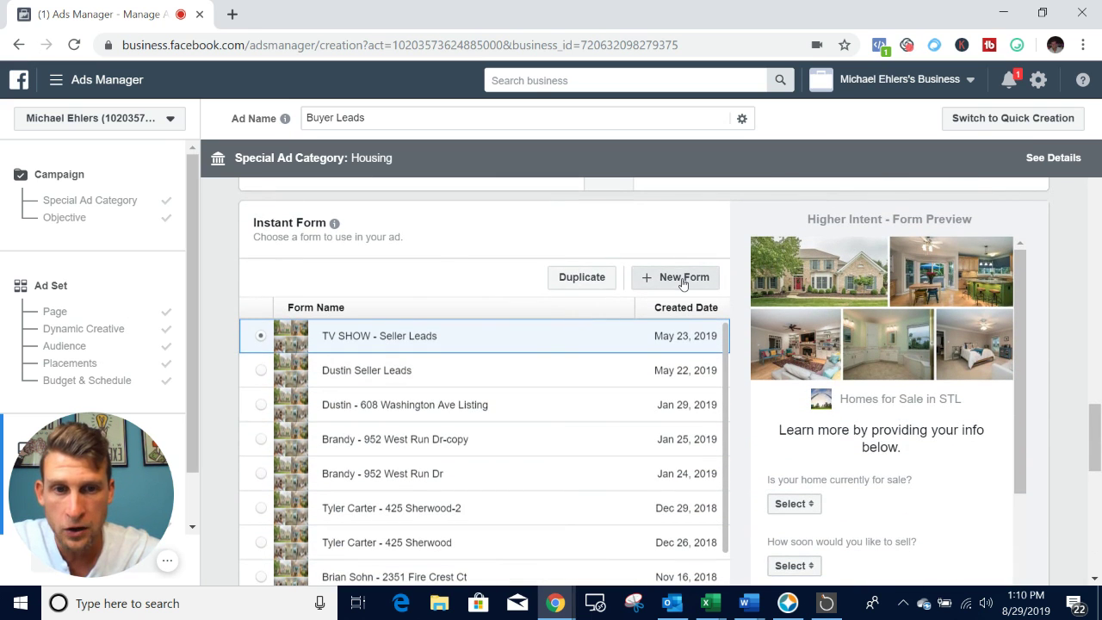
Step: Create a new instant form titled 'Buyer Leads' and set its form type to Higher Intent
left_click(683, 285)
triple_click(205, 201)
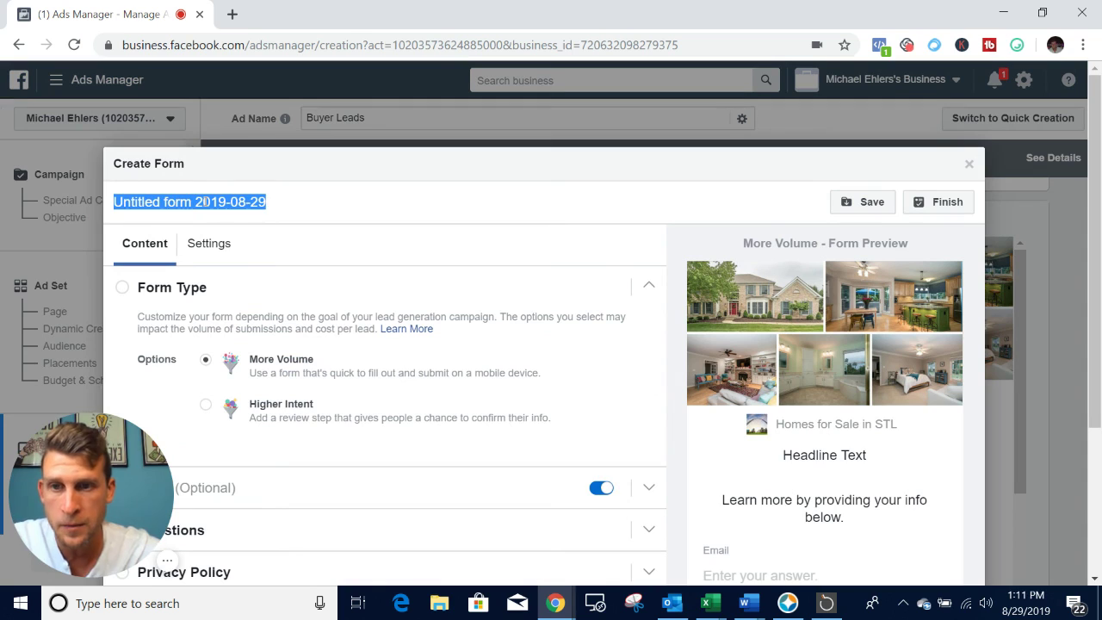
type("Buyer LEads")
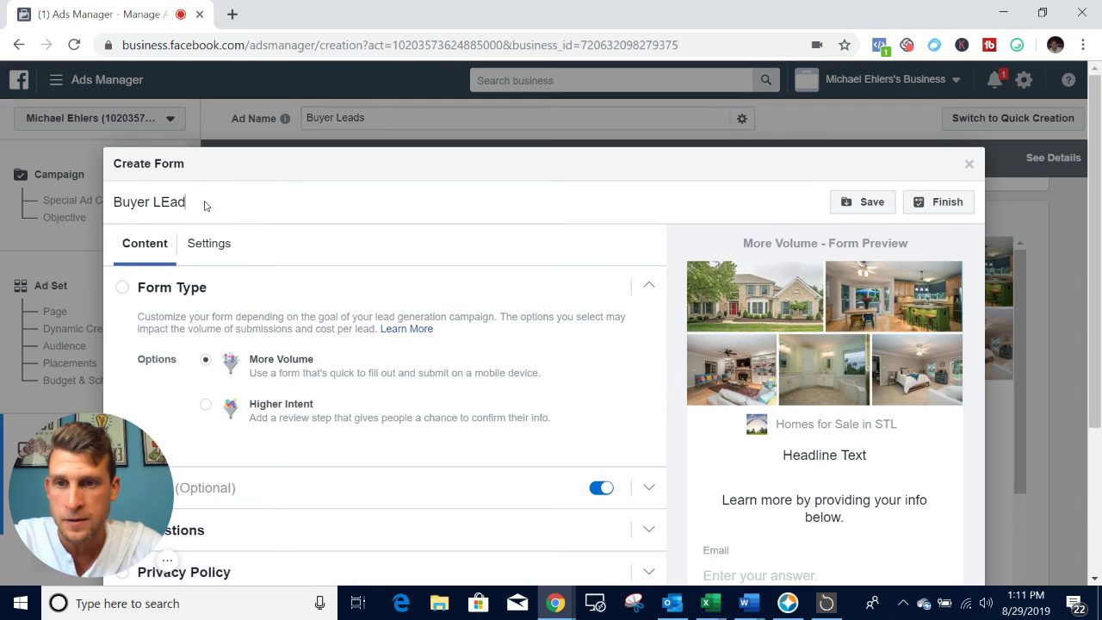
key("BackSpace")
key("BackSpace")
key("BackSpace")
key("BackSpace")
type("eads")
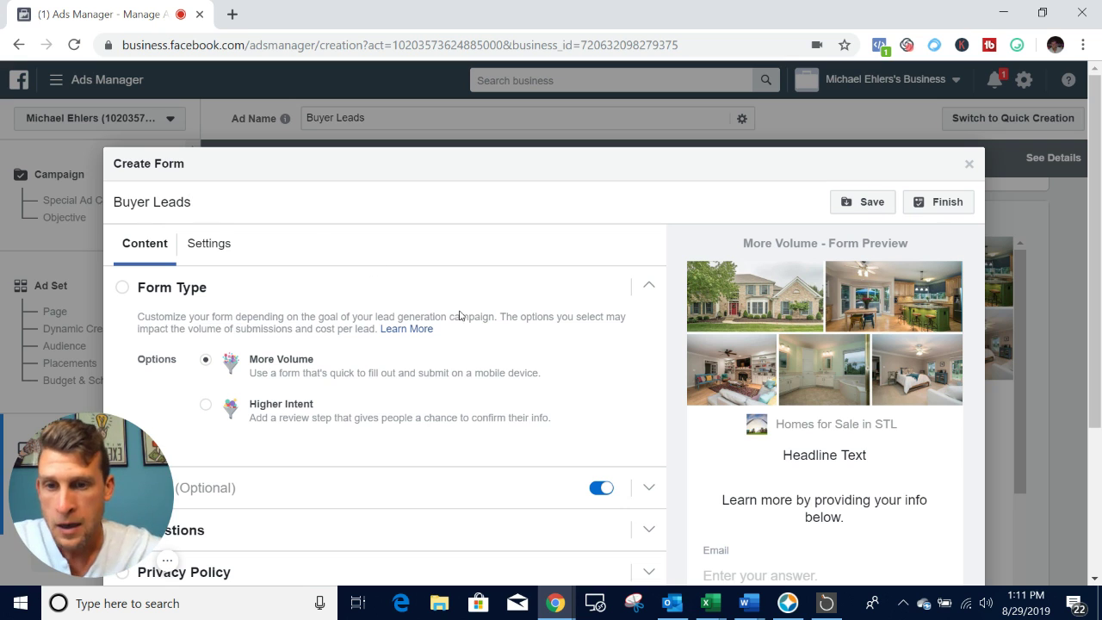
scroll(459, 315, "down", 1)
left_click(209, 276)
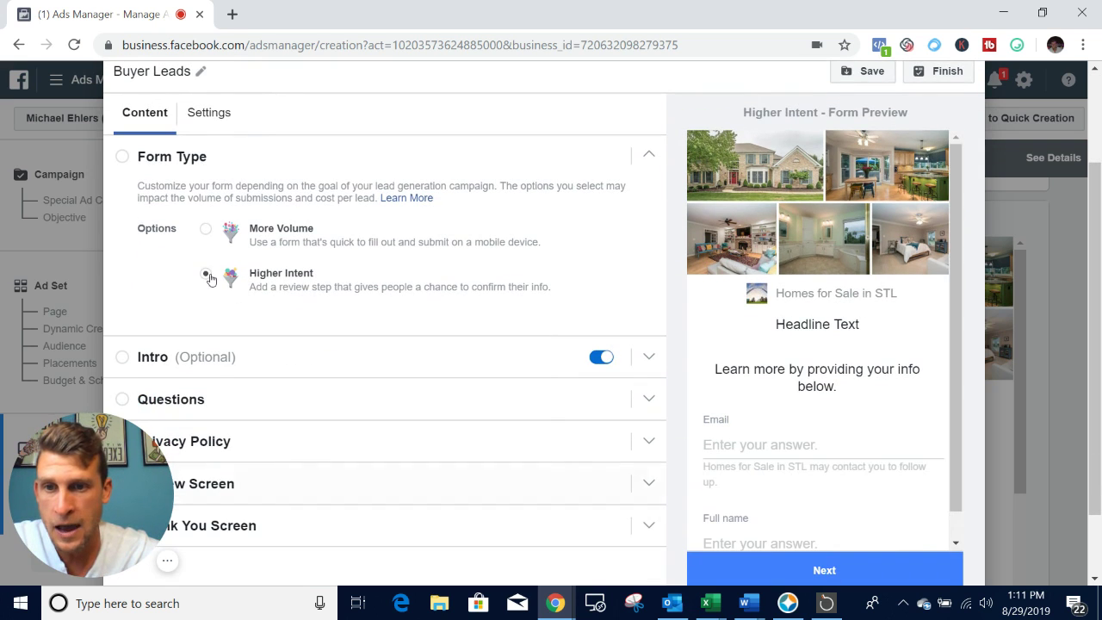
scroll(486, 297, "down", 1)
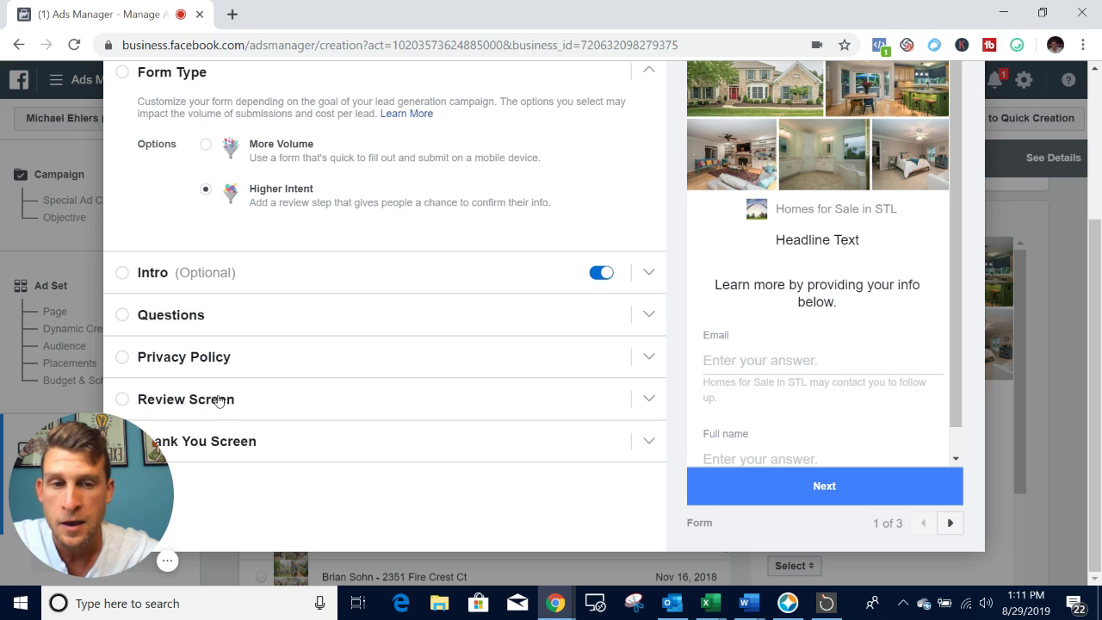
Step: Turn off the form's intro screen and move the Full name question above Email
left_click(607, 281)
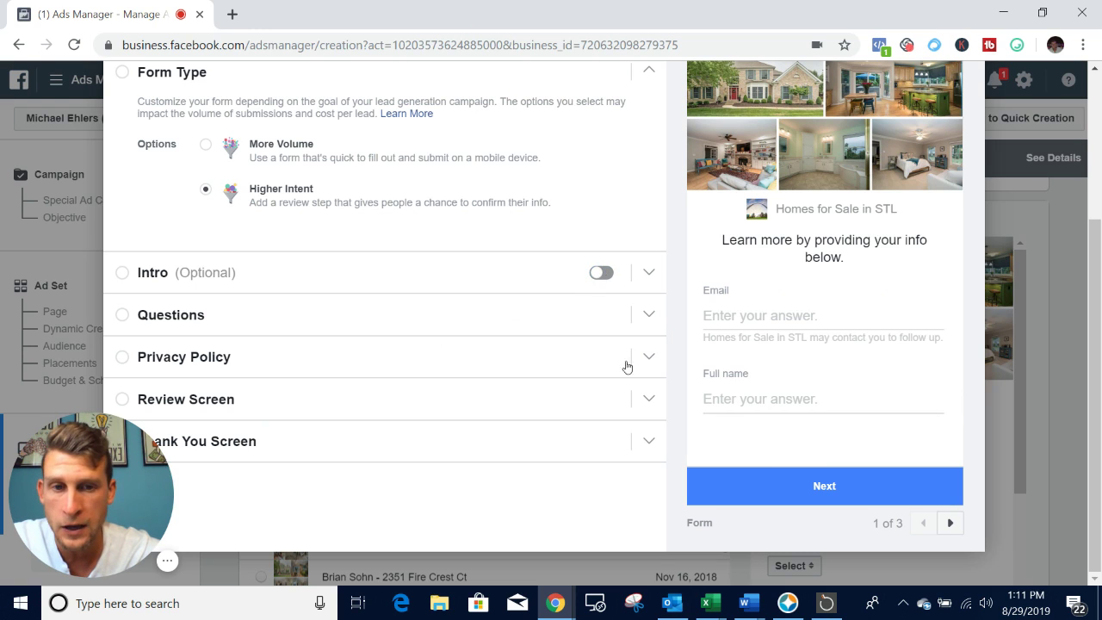
left_click(652, 316)
scroll(384, 396, "down", 1)
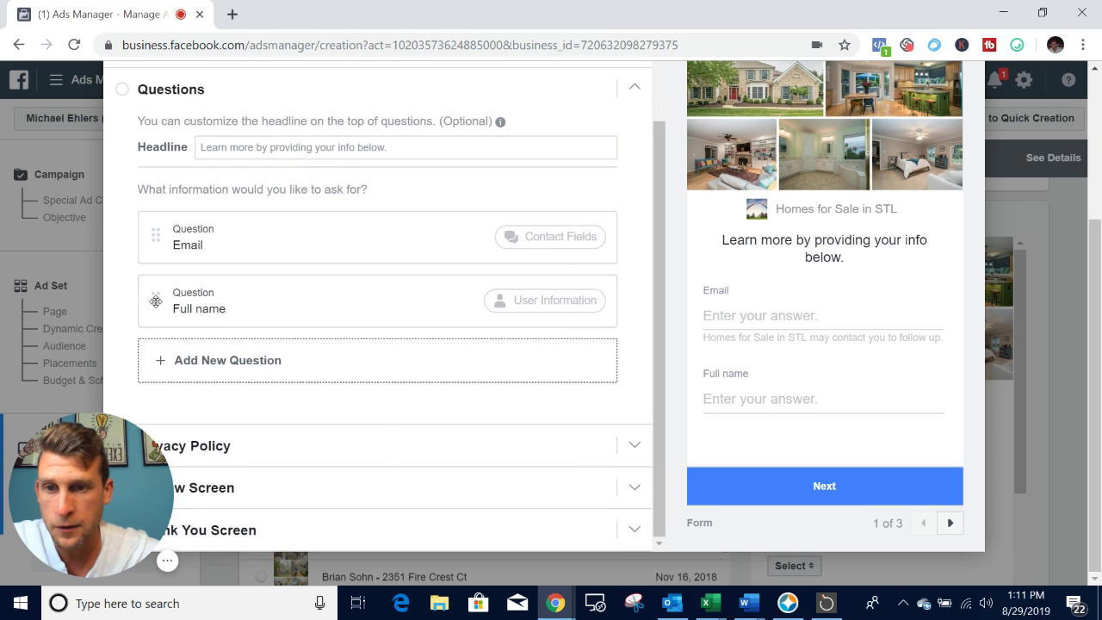
left_click_drag(152, 298, 155, 221)
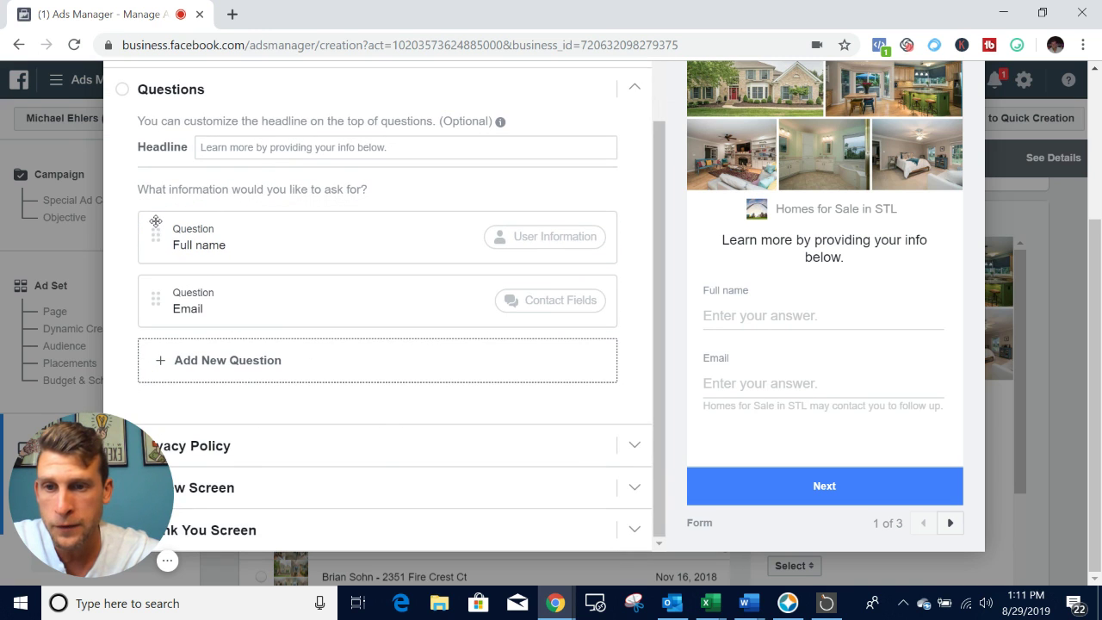
Step: Add a Phone number question from Contact Fields after Full name and Email
left_click(229, 362)
mouse_move(228, 365)
mouse_move(228, 315)
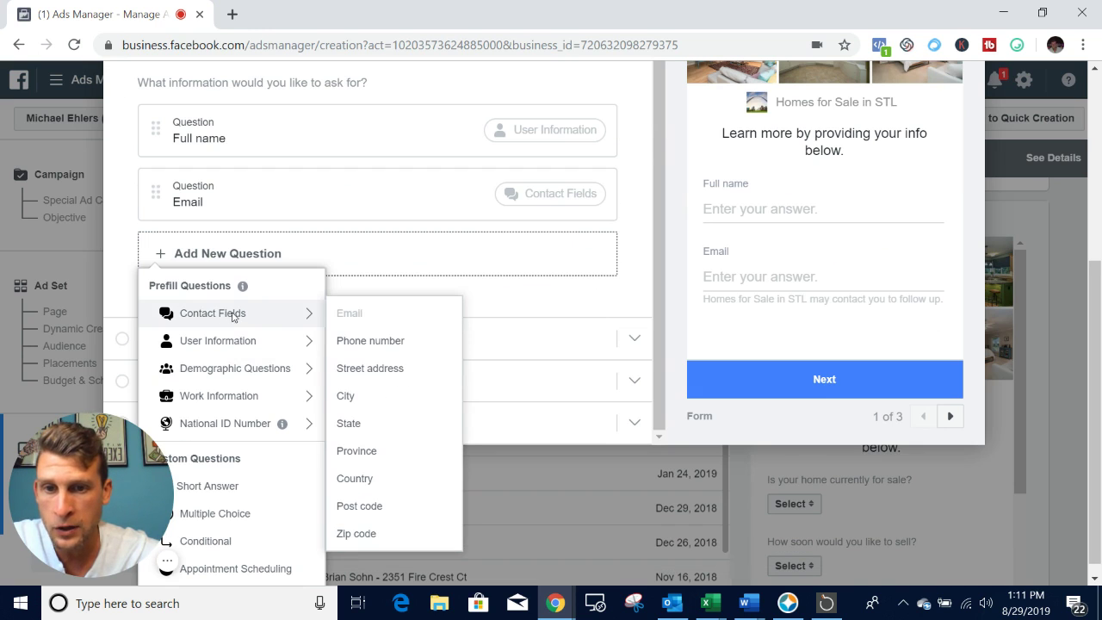
left_click(366, 344)
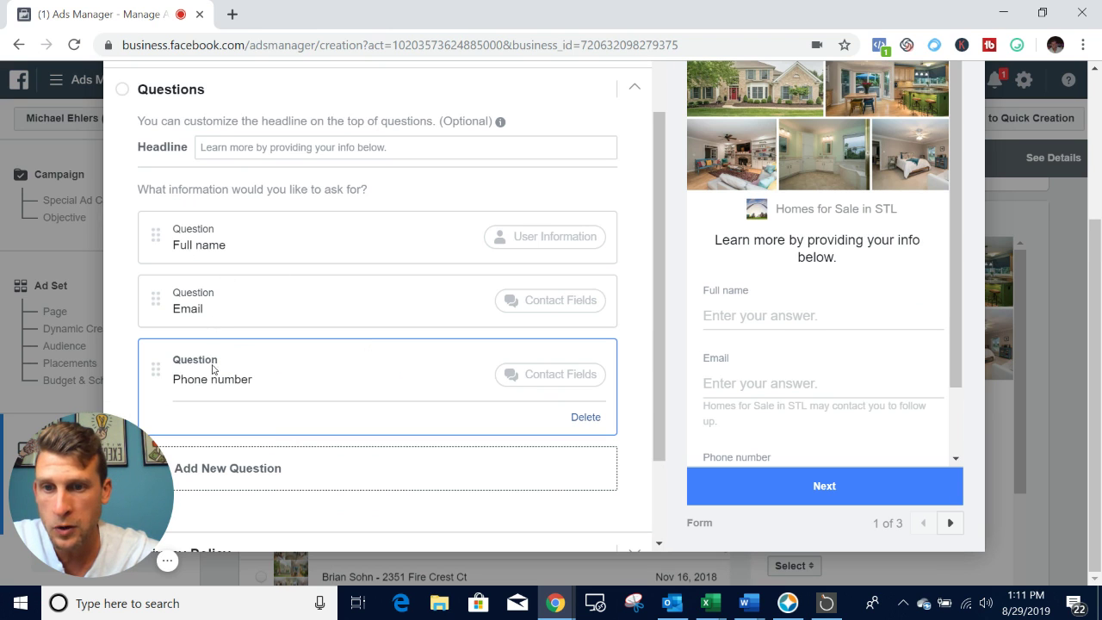
left_click(117, 367)
scroll(117, 368, "down", 1)
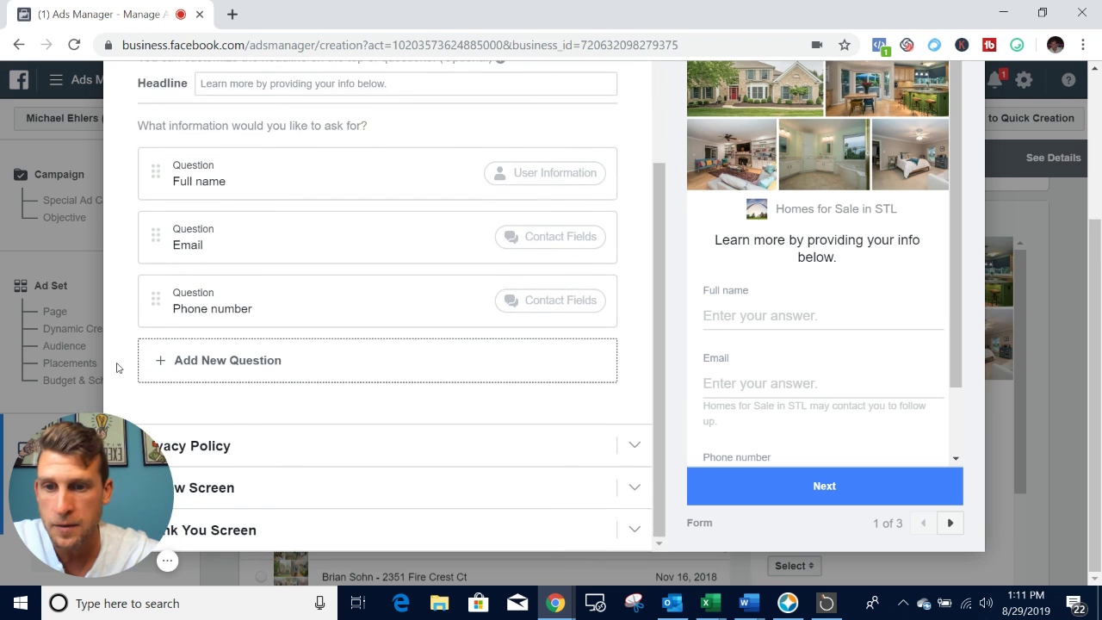
left_click(633, 446)
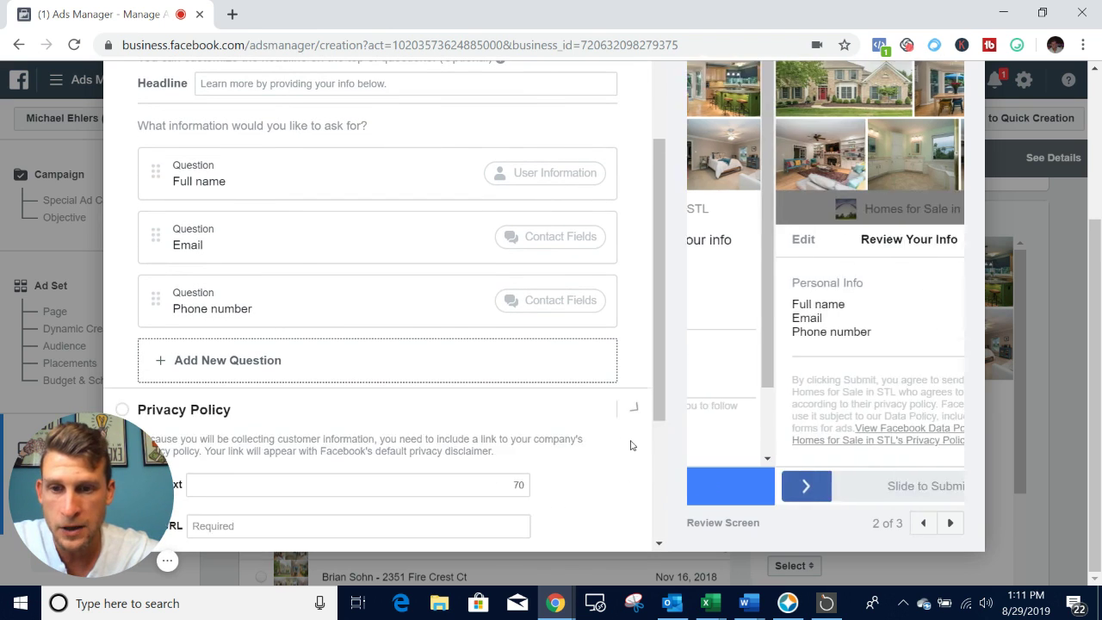
left_click(219, 273)
type("Privacy Policy")
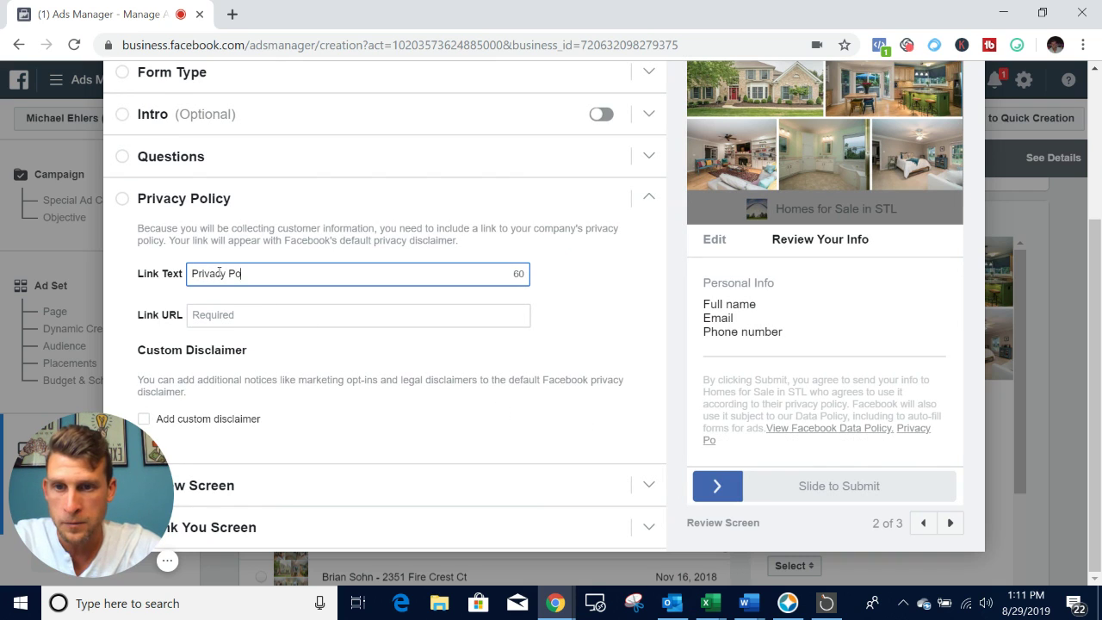
key("Tab")
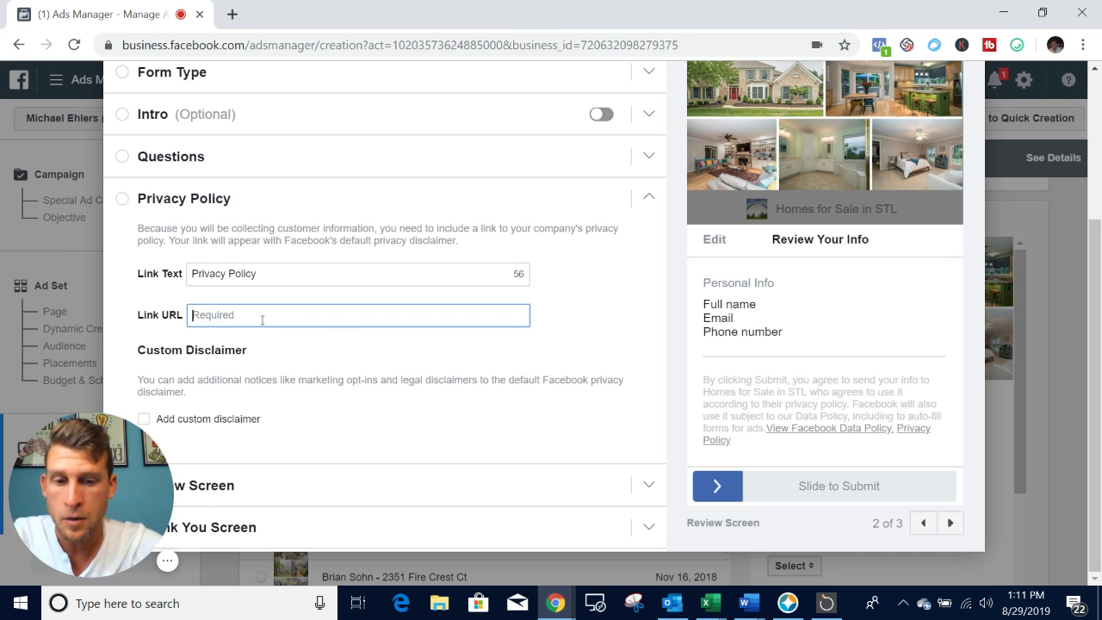
type("www.facebook.coom")
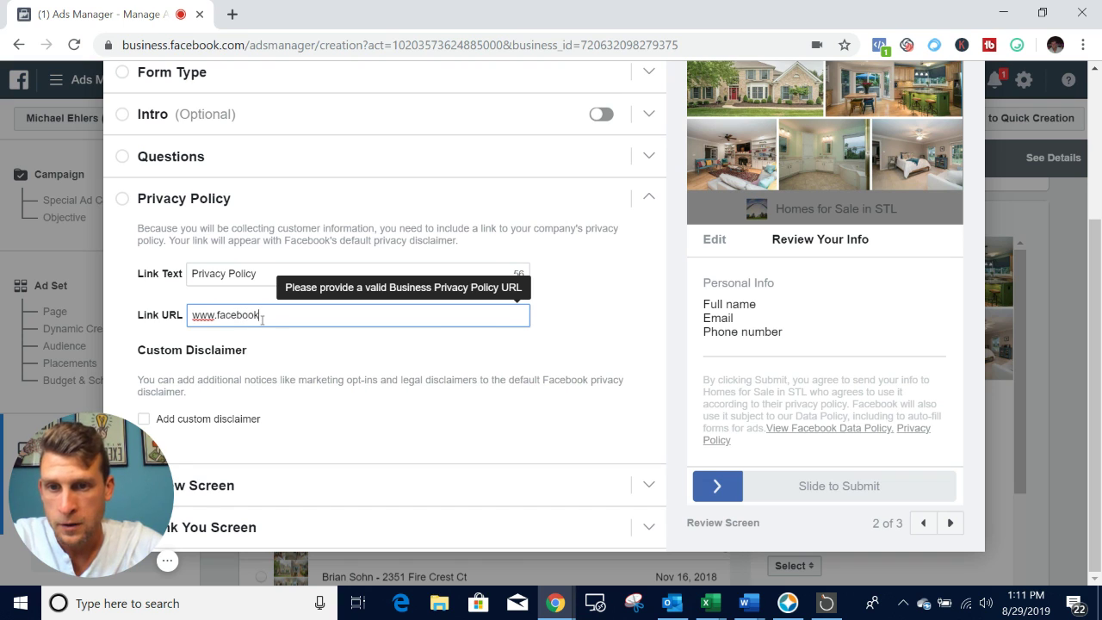
key("BackSpace")
key("BackSpace")
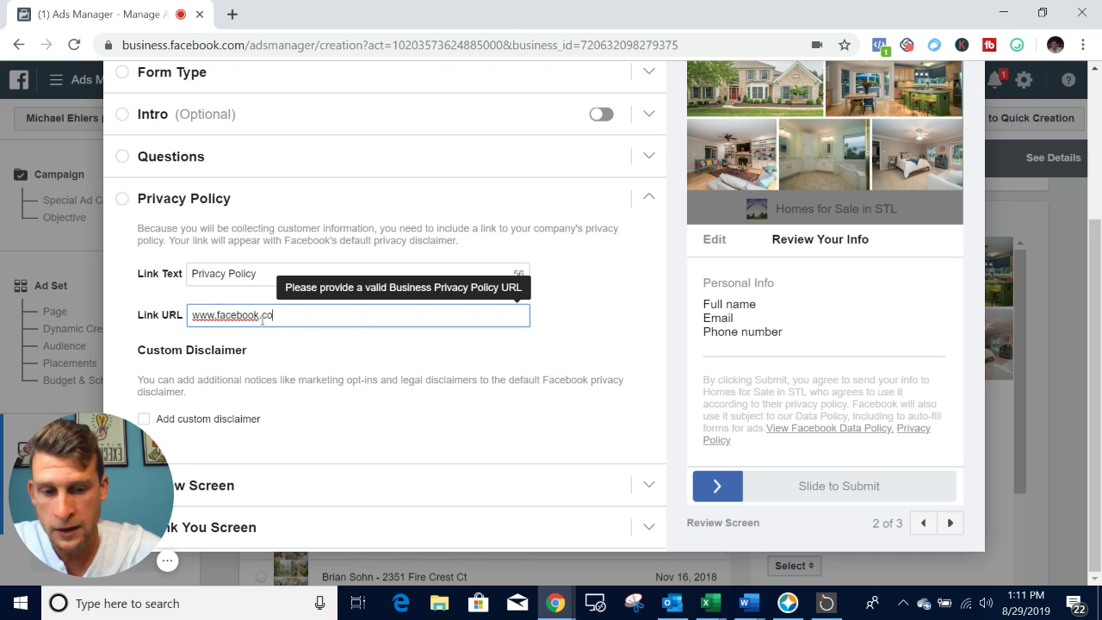
type("m")
triple_click(362, 360)
left_click(608, 410)
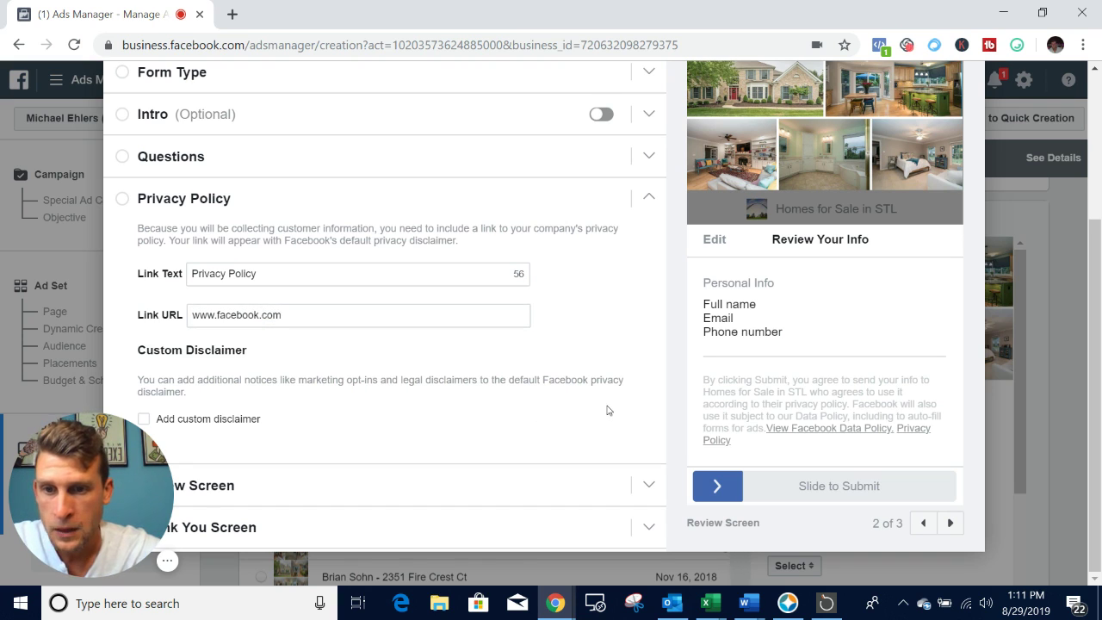
left_click(649, 485)
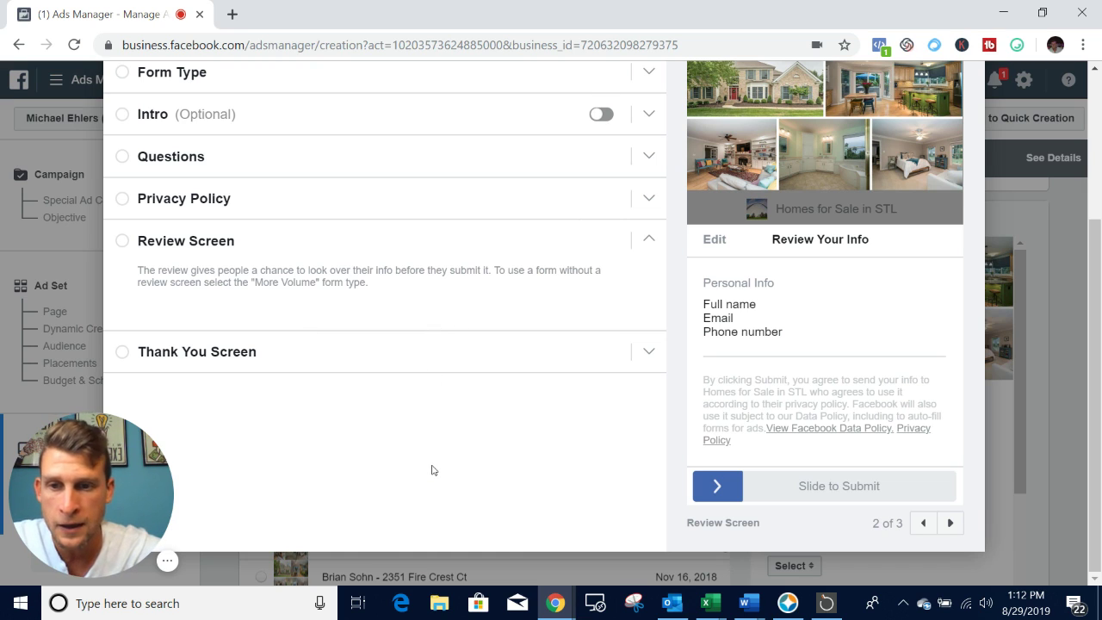
Step: Replace the thank-you screen description with 'Please click below to schedule a time to chat!'
left_click(652, 362)
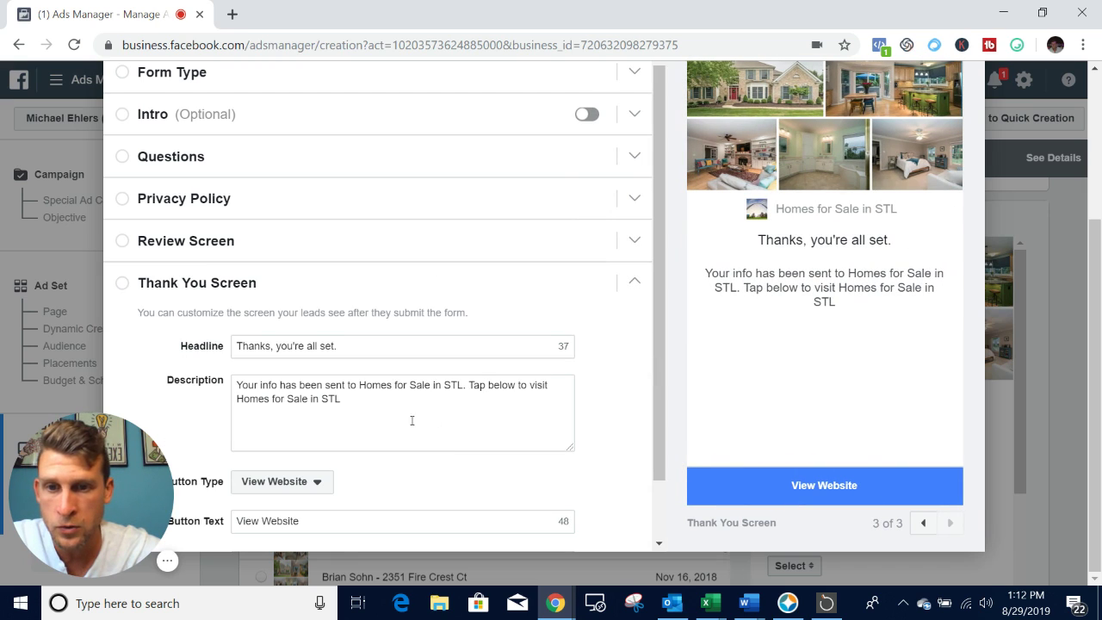
double_click(340, 405)
key("ctrl+a")
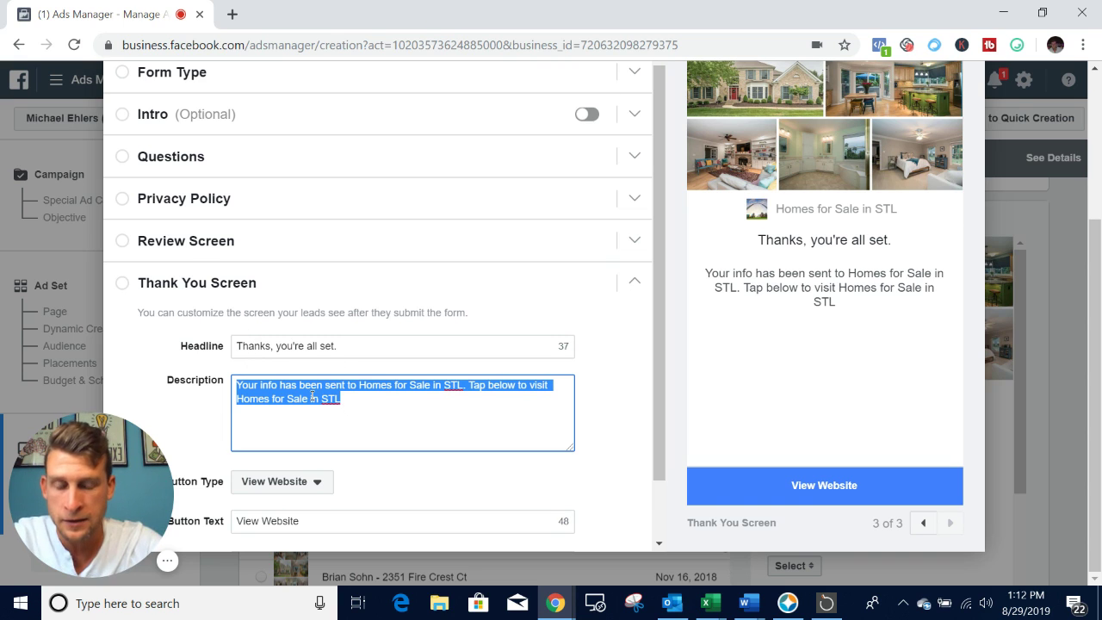
type("Please s")
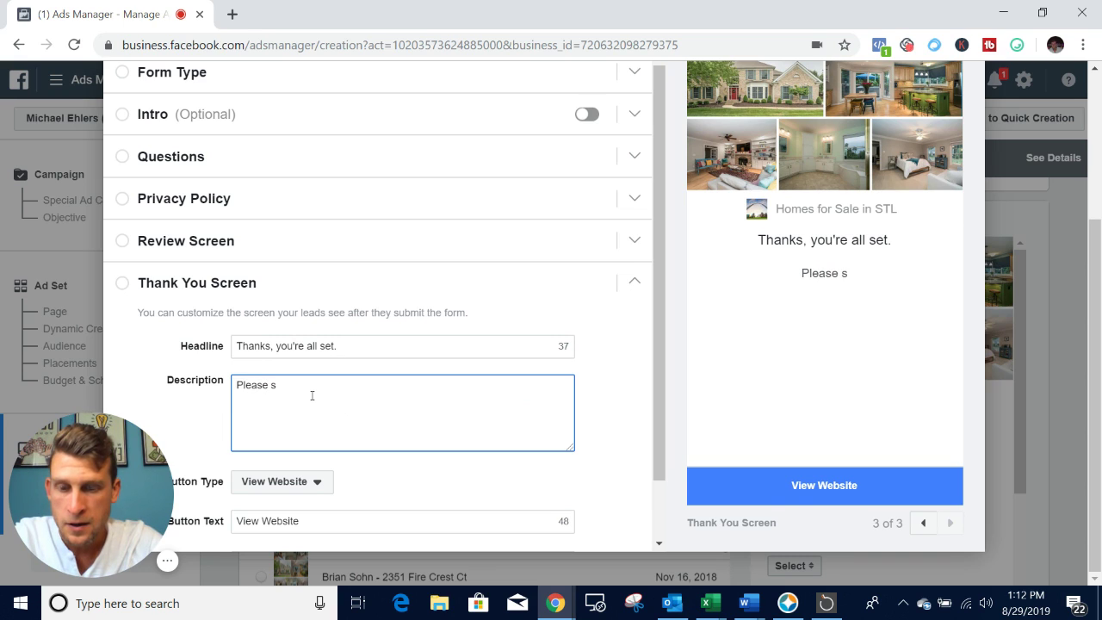
type("s")
key("BackSpace")
key("BackSpace")
type("click ")
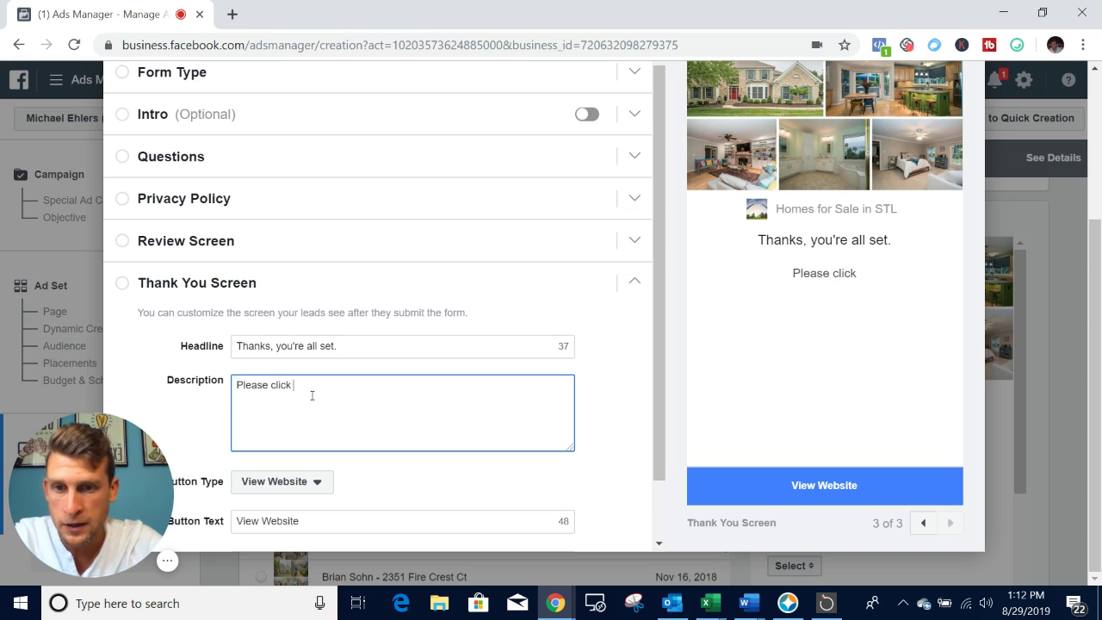
type("below to schdue")
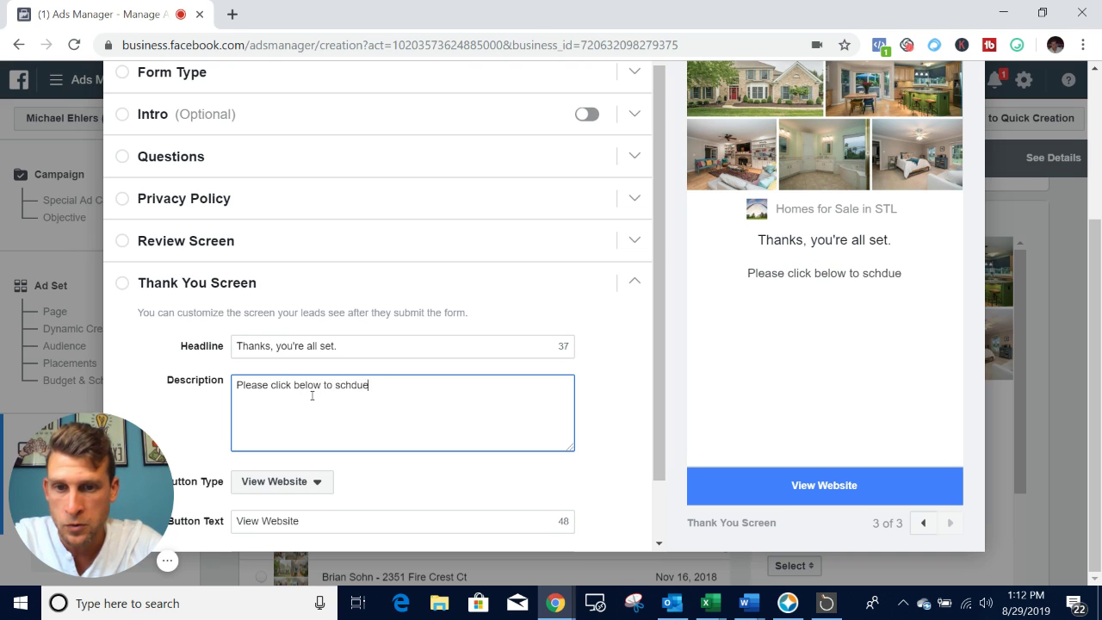
key("BackSpace")
key("BackSpace")
key("BackSpace")
type("udle a")
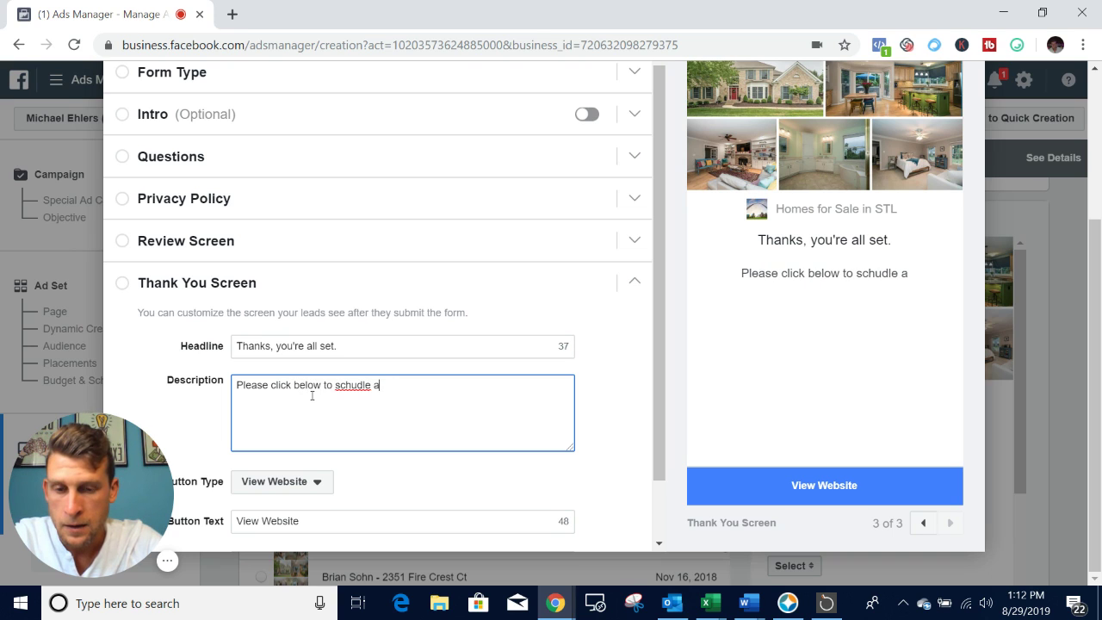
key("BackSpace")
key("BackSpace")
key("BackSpace")
key("BackSpace")
key("BackSpace")
key("BackSpace")
type("edule a time to ")
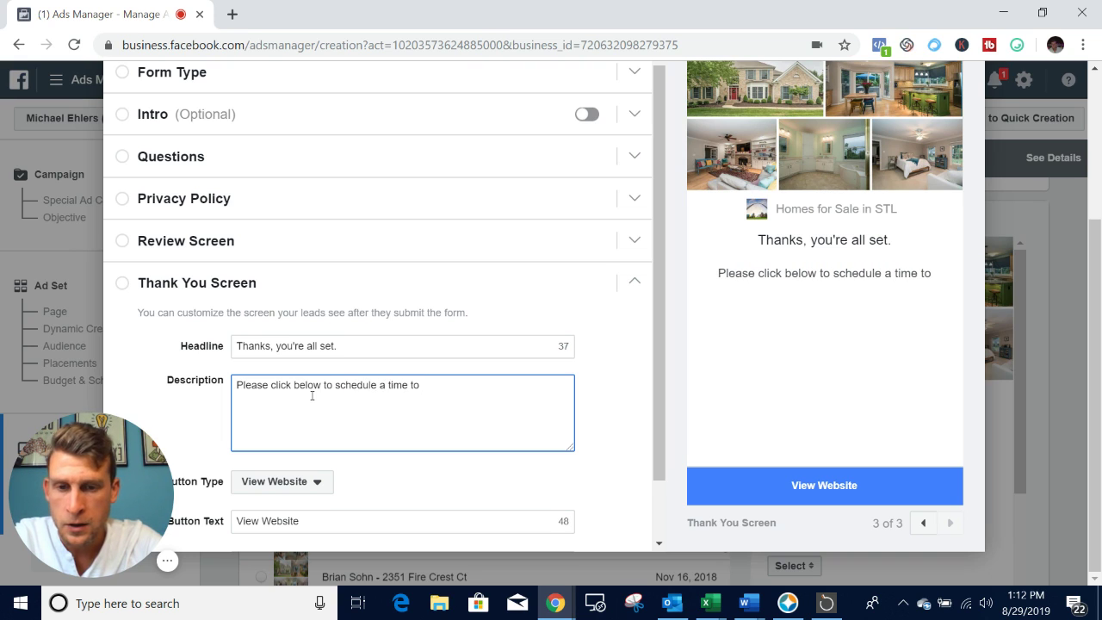
type("caht")
key("BackSpace")
key("BackSpace")
key("BackSpace")
type("hat!")
scroll(312, 395, "down", 1)
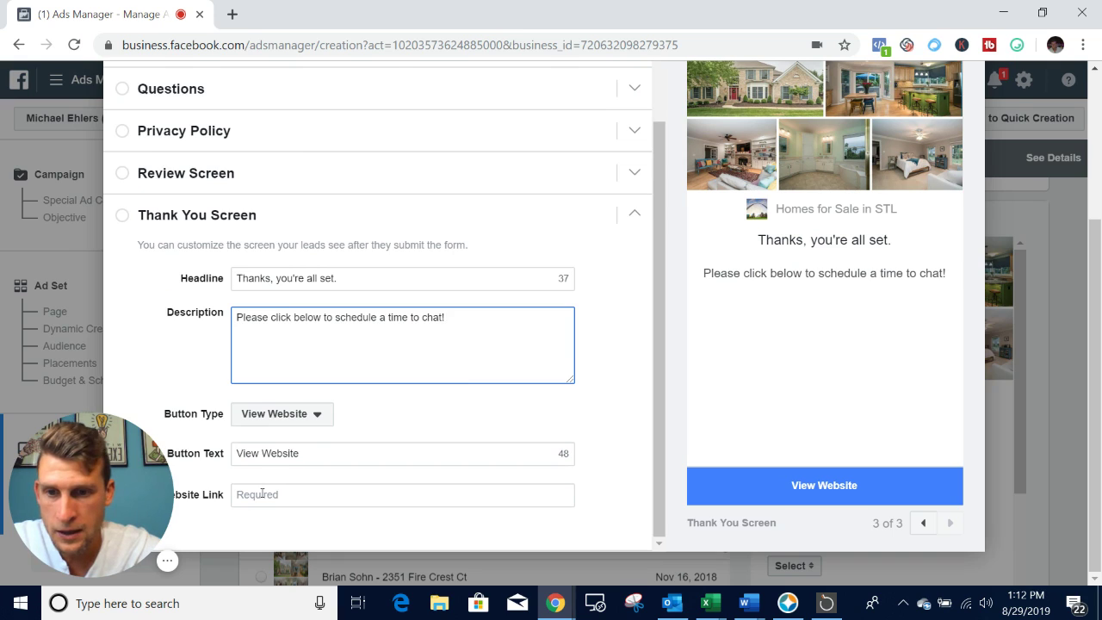
Step: Change the thank-you button text to 'Schedule Call Here!'
triple_click(298, 454)
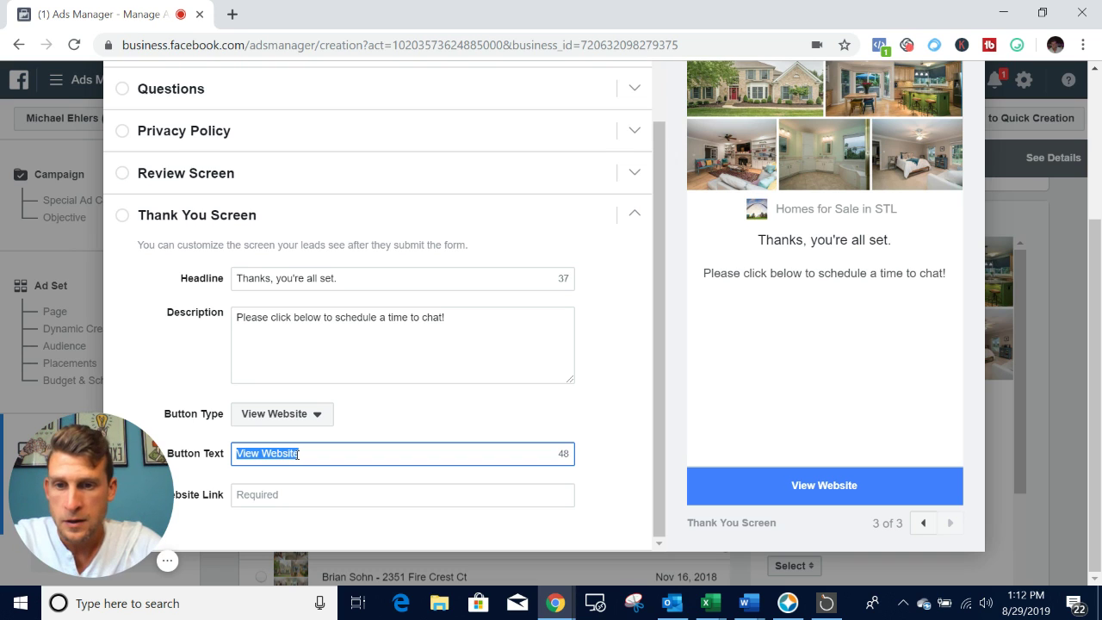
type("Sch")
key("BackSpace")
key("BackSpace")
type("chedule Call here")
key("BackSpace")
key("BackSpace")
key("BackSpace")
key("BackSpace")
type("Here!")
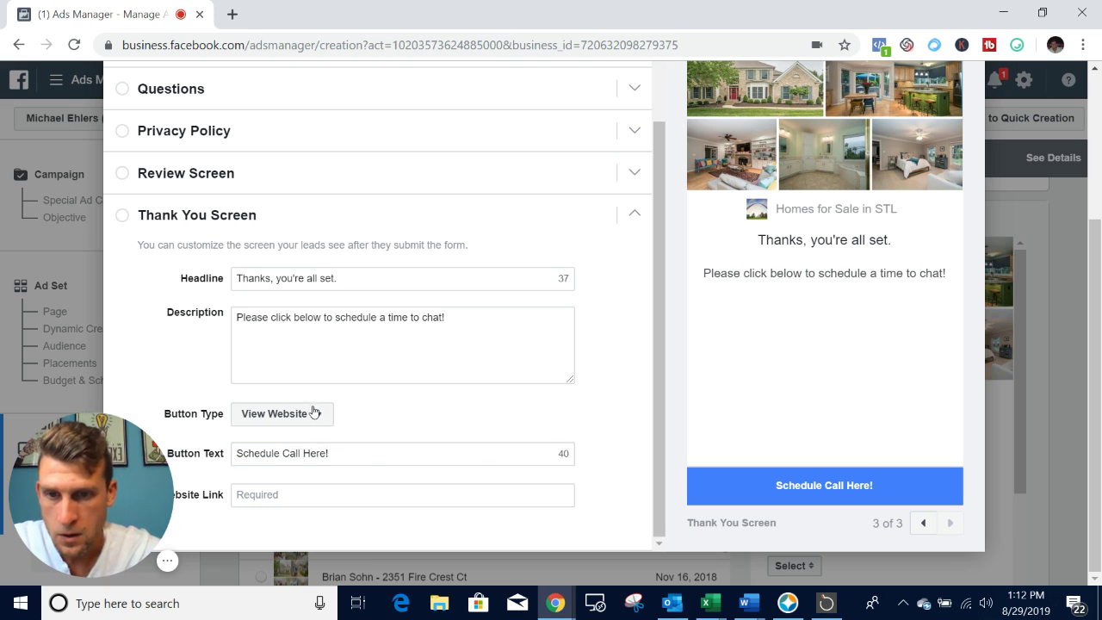
left_click(313, 414)
left_click(362, 441)
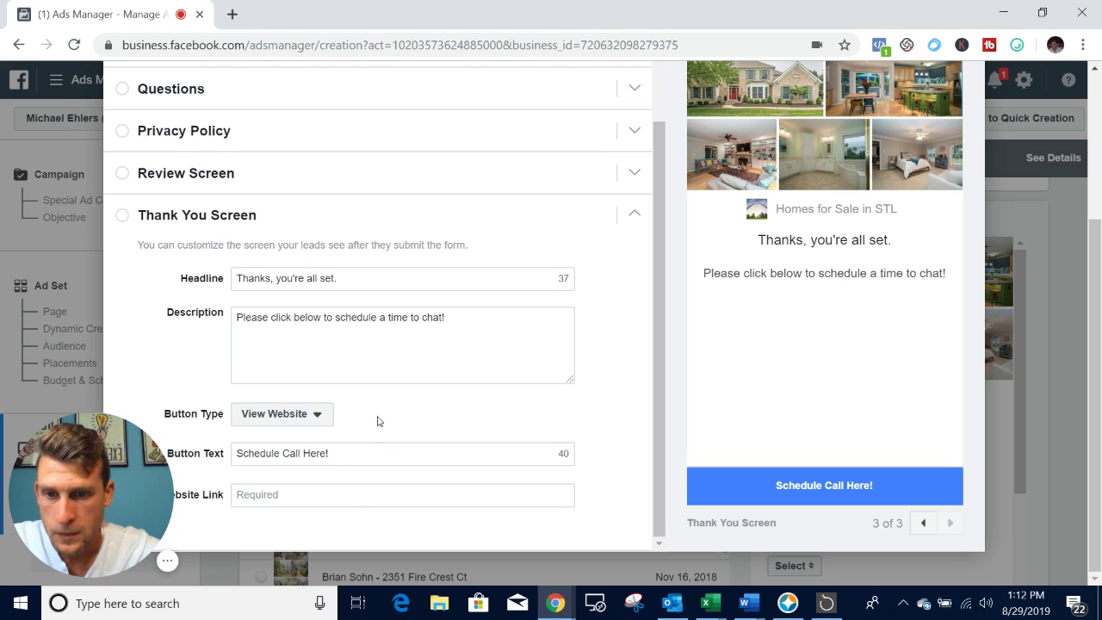
left_click(260, 497)
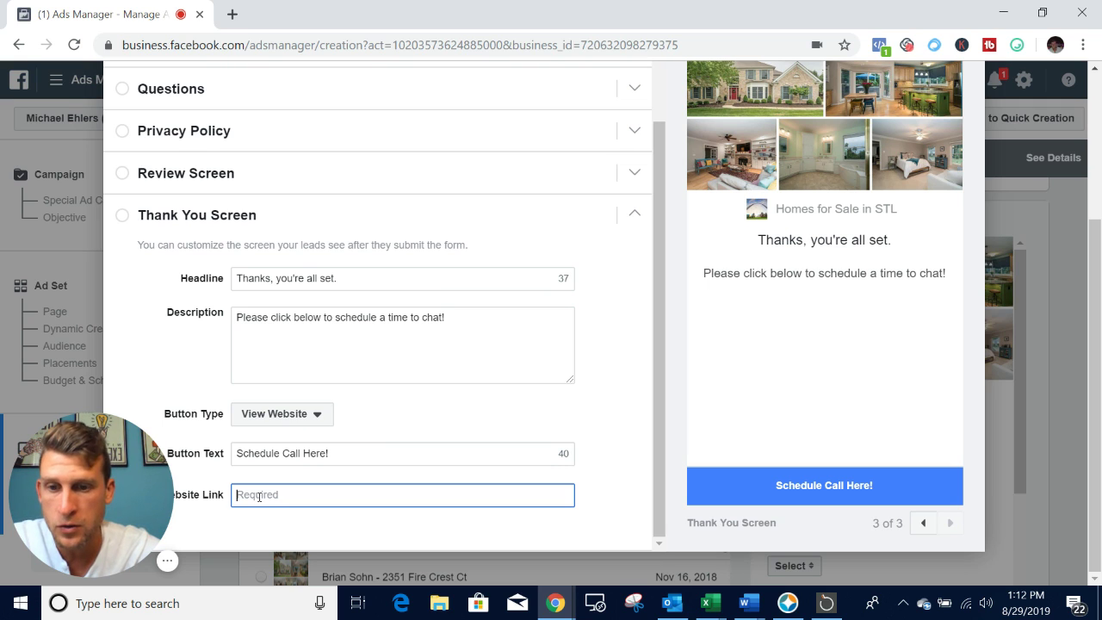
type("www")
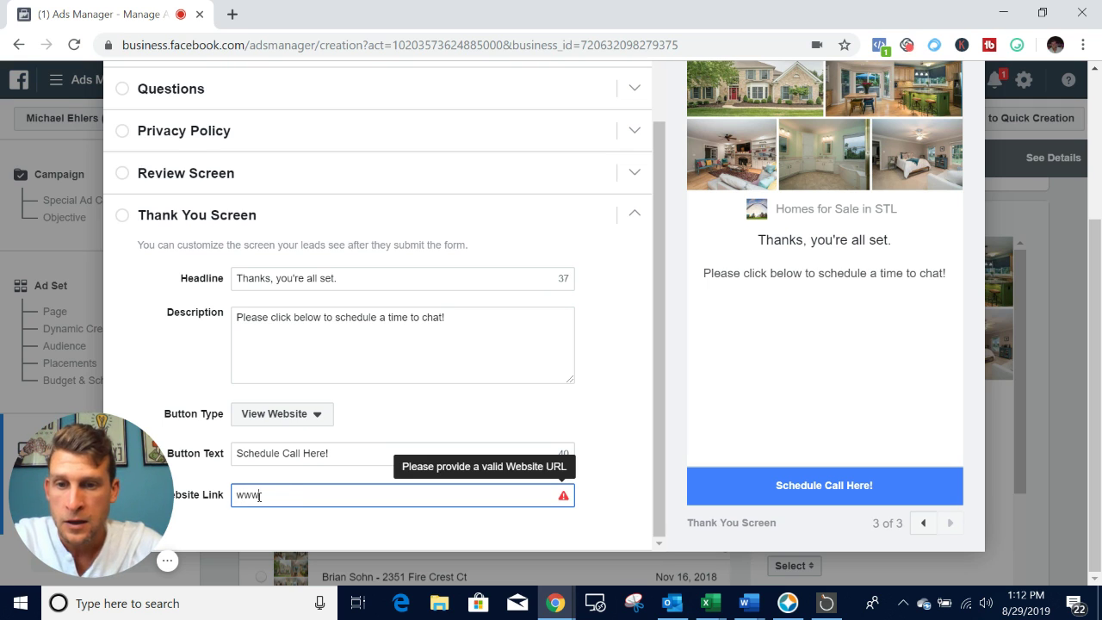
type(".calendly.com")
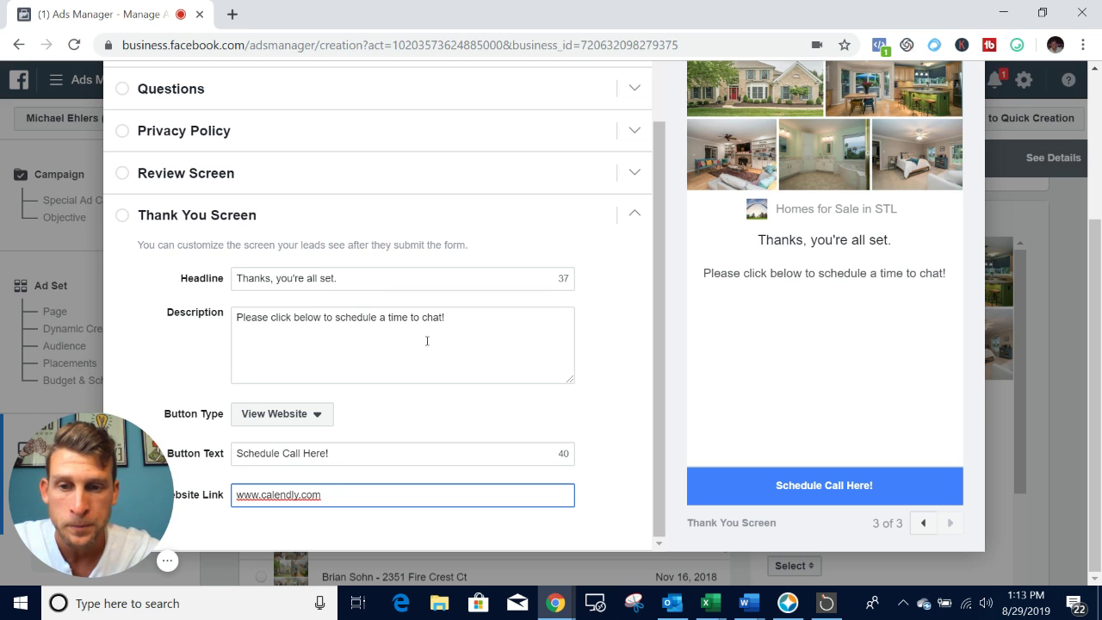
scroll(608, 363, "up", 1)
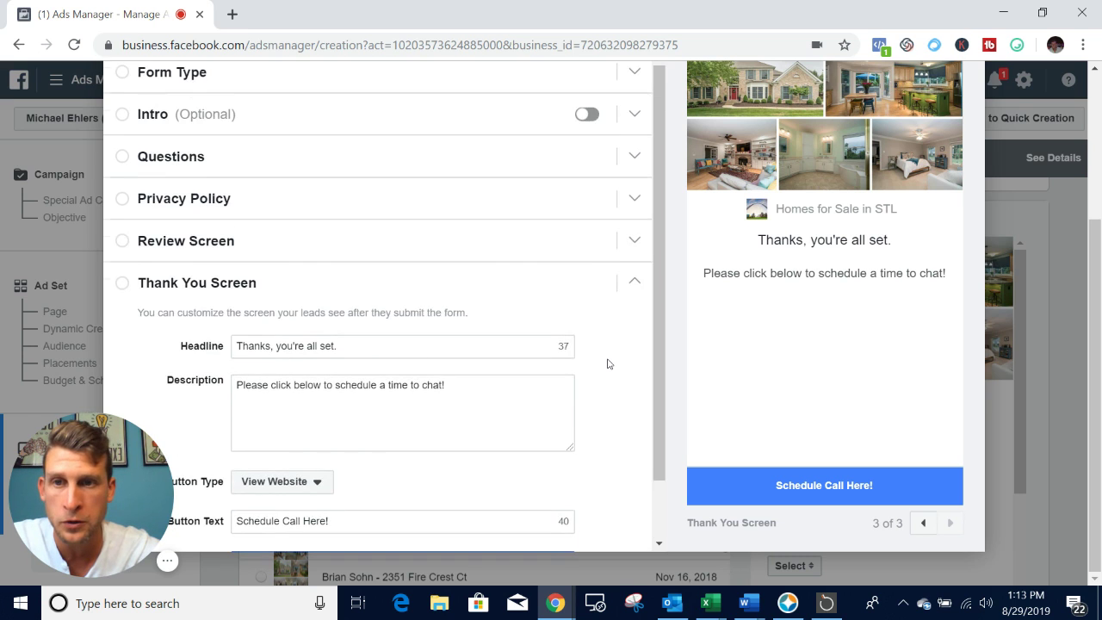
scroll(608, 363, "up", 3)
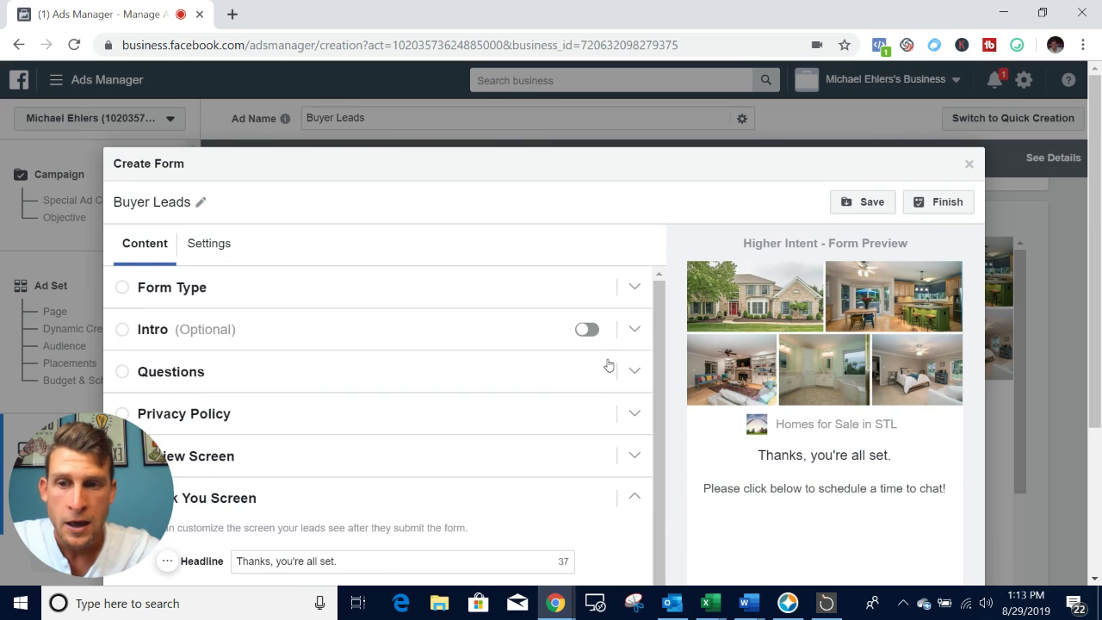
Step: Finish the Buyer Leads form and scroll down to the ad's Confirm button
left_click(947, 205)
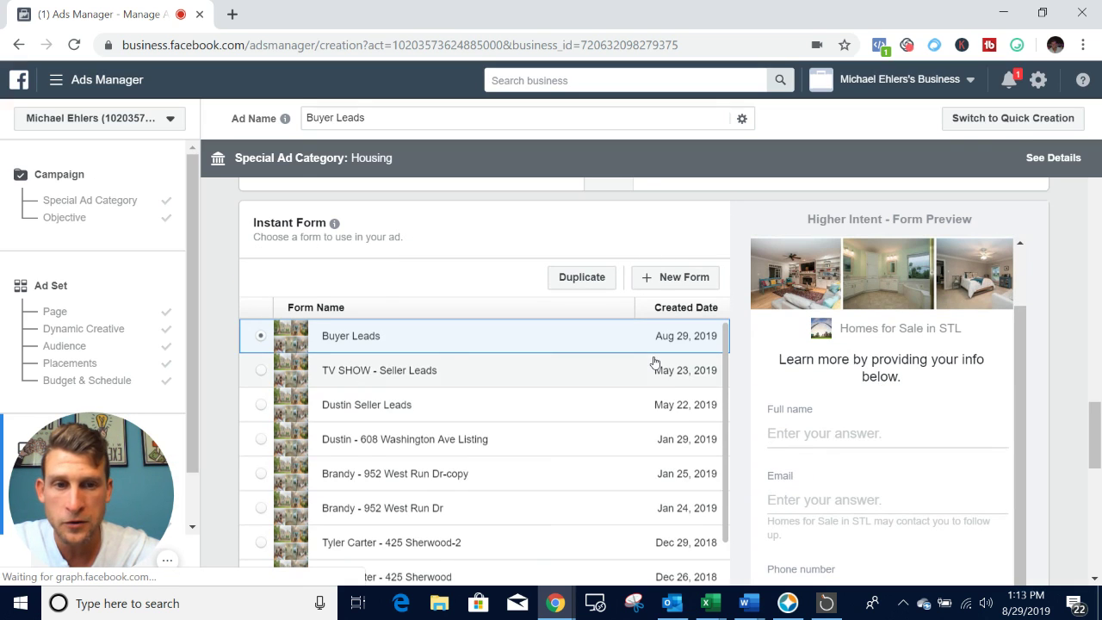
scroll(655, 362, "down", 5)
scroll(655, 361, "down", 5)
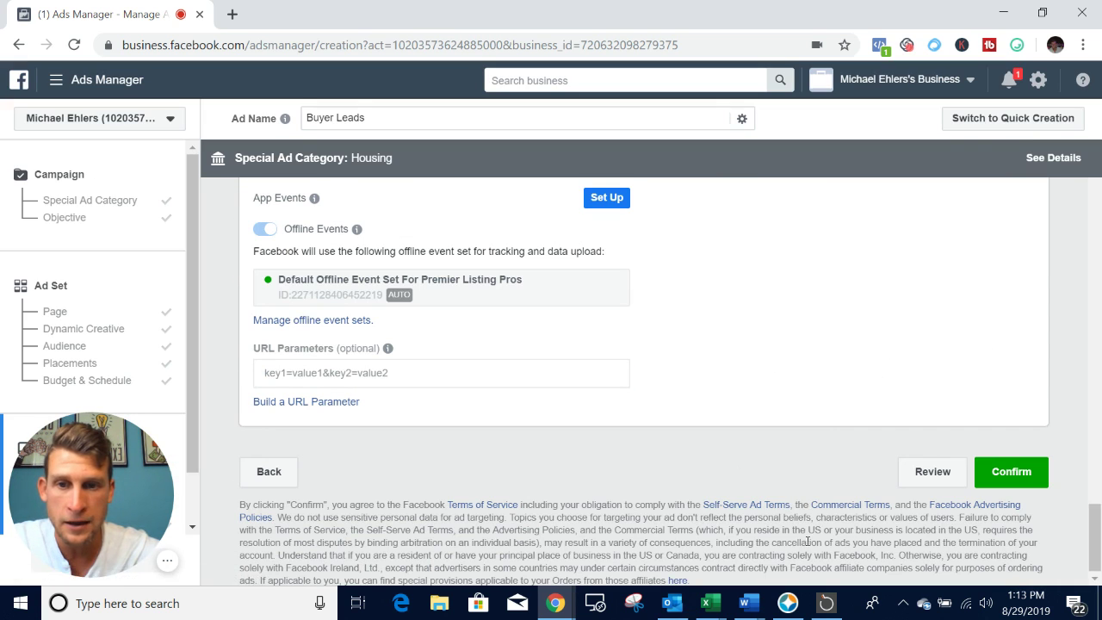